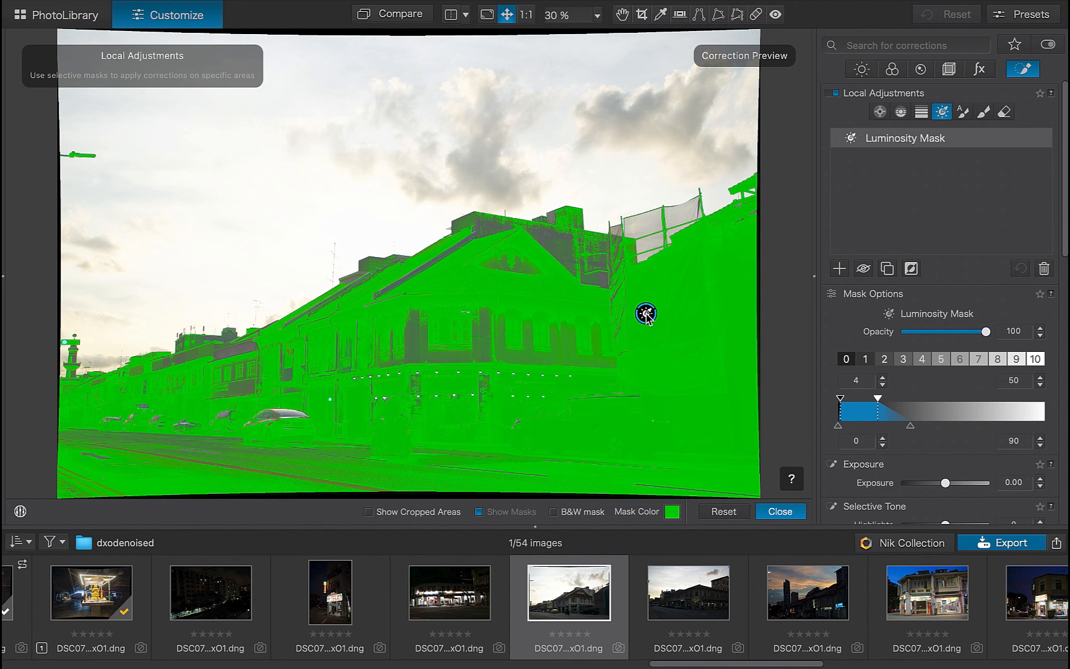
- Extend the luminosity mask's upper tonal falloff to 181 so the shadow selection fades gradually into the highlights
scroll(956, 377, "down", 5)
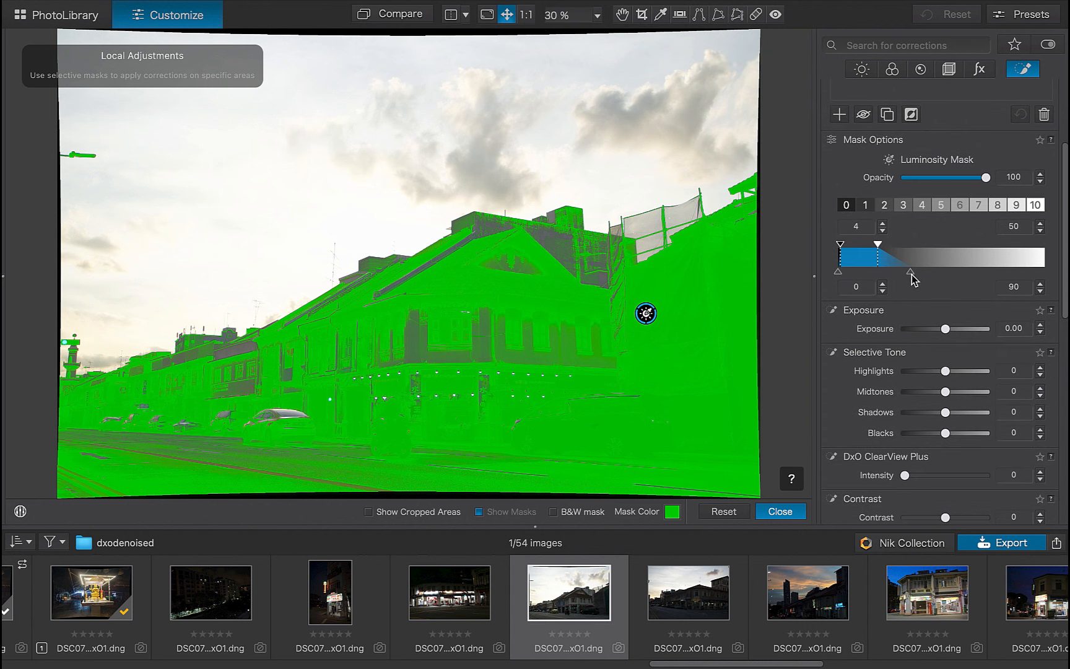
left_click_drag(910, 274, 1010, 279)
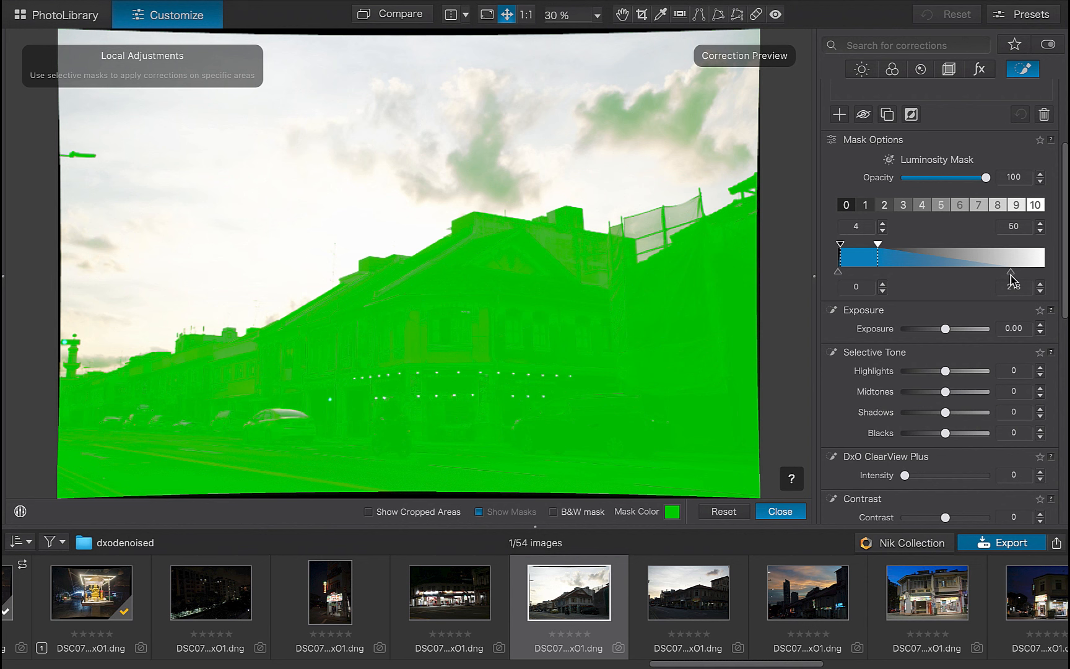
left_click_drag(1011, 275, 987, 274)
- Brush the street, cars and buildings fully into the mask, and erase the street lamp in the sky with a 306-size eraser
scroll(990, 274, "up", 5)
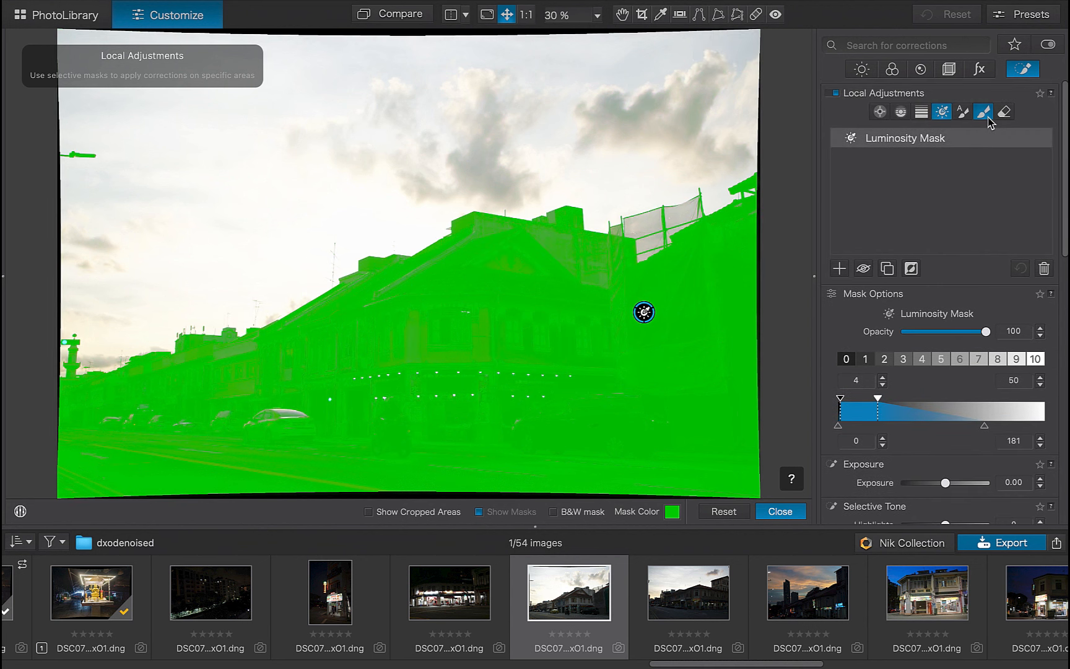
left_click(986, 117)
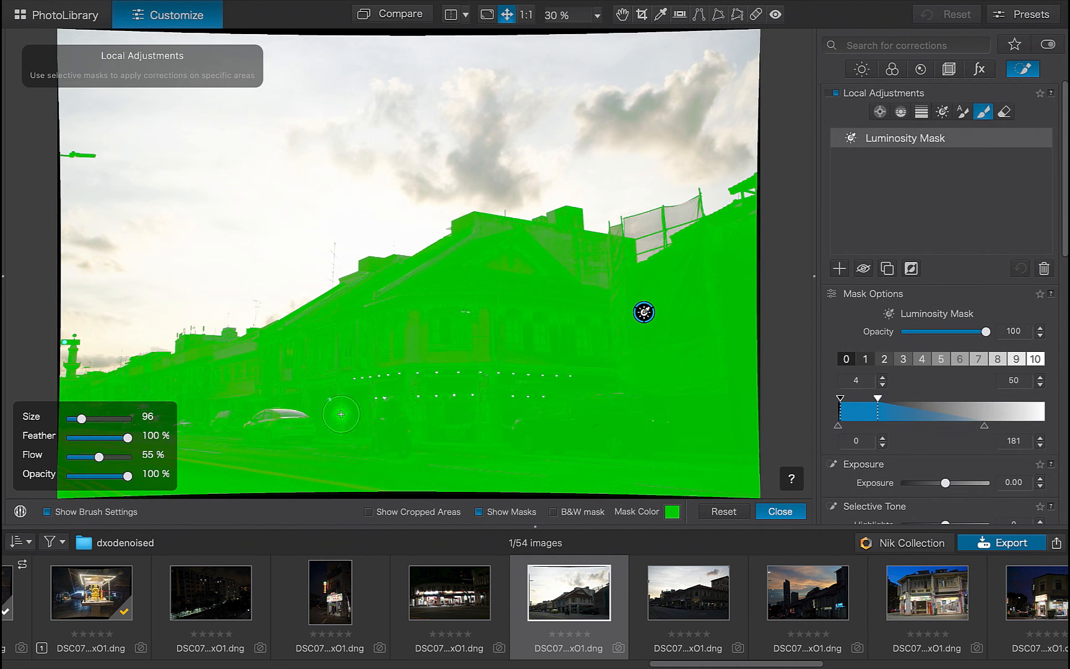
scroll(340, 414, "up", 5)
left_click_drag(333, 416, 139, 407)
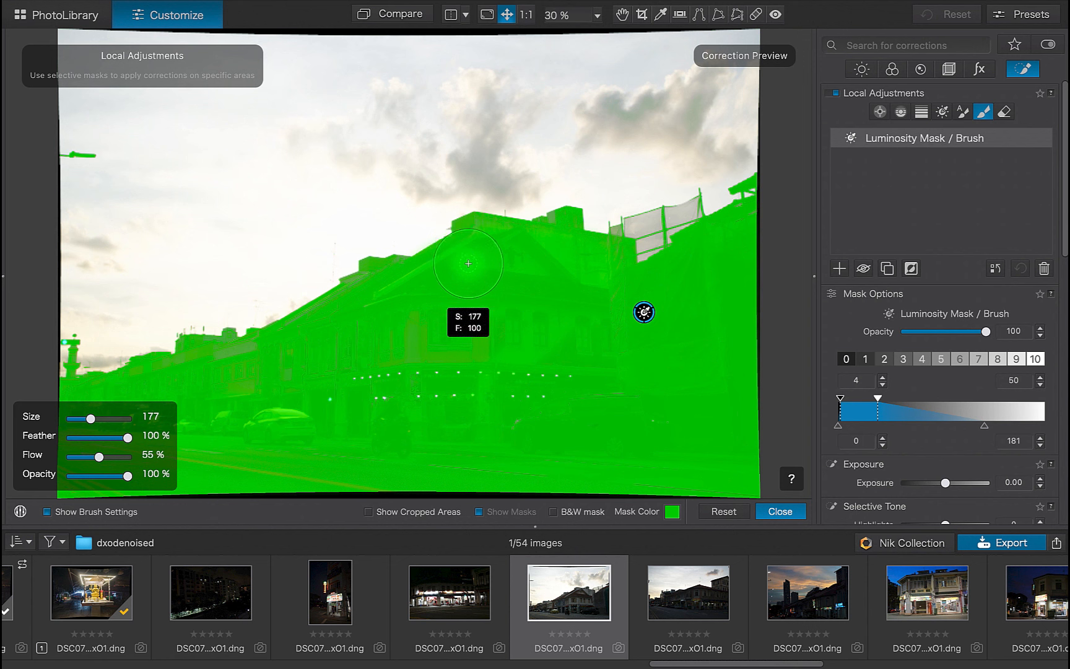
scroll(433, 421, "up", 10)
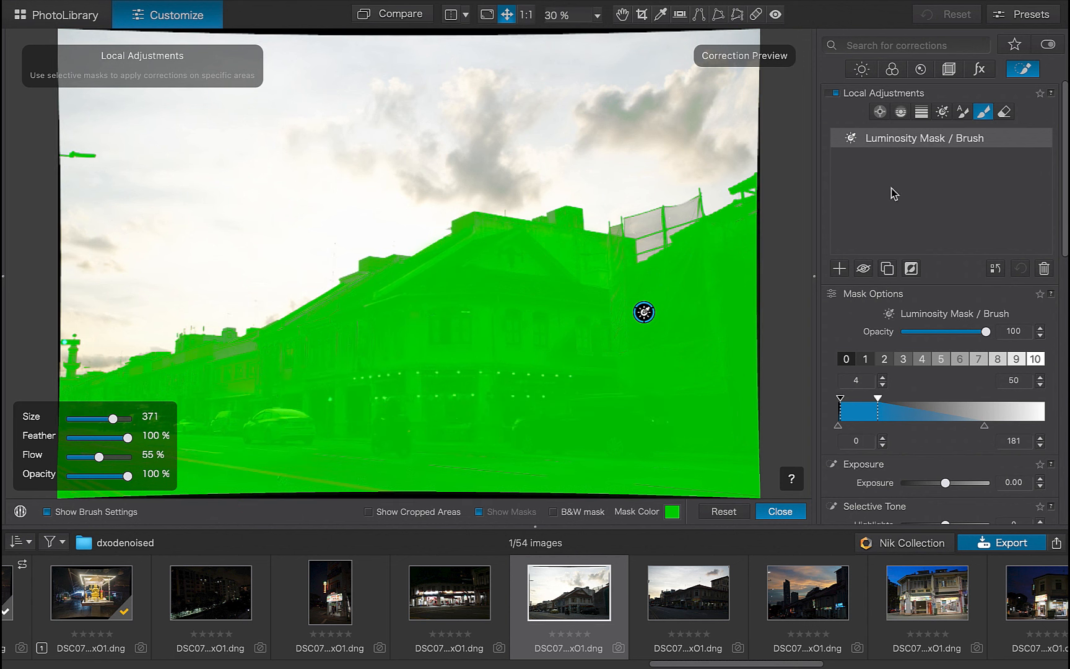
left_click(1006, 111)
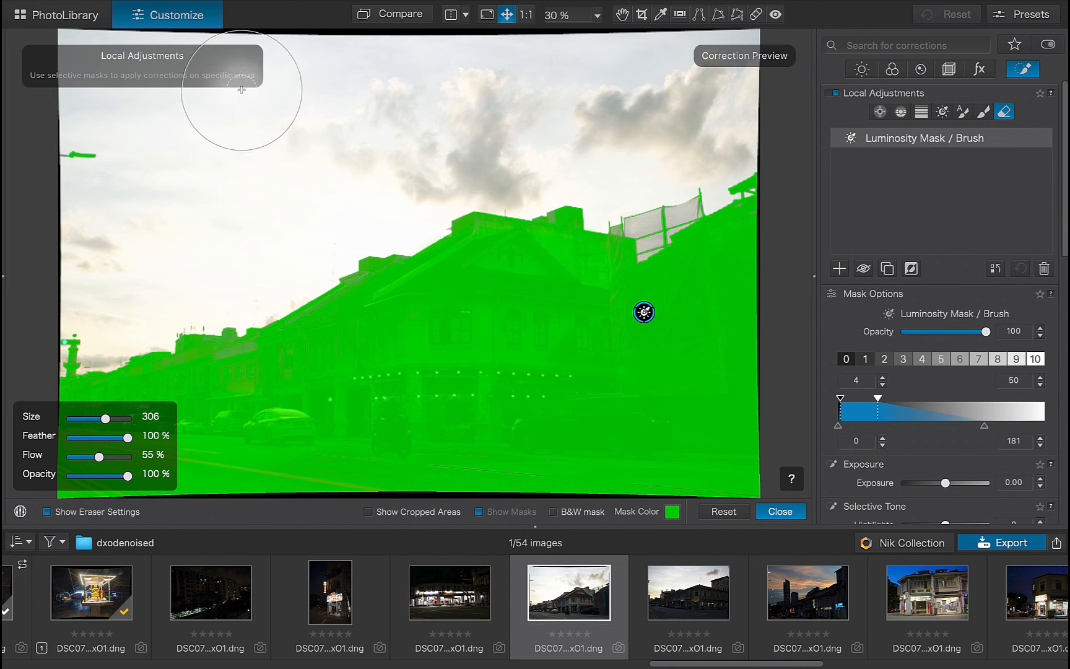
mouse_move(242, 89)
left_mouse_down()
mouse_move(122, 150)
mouse_move(270, 129)
left_mouse_up()
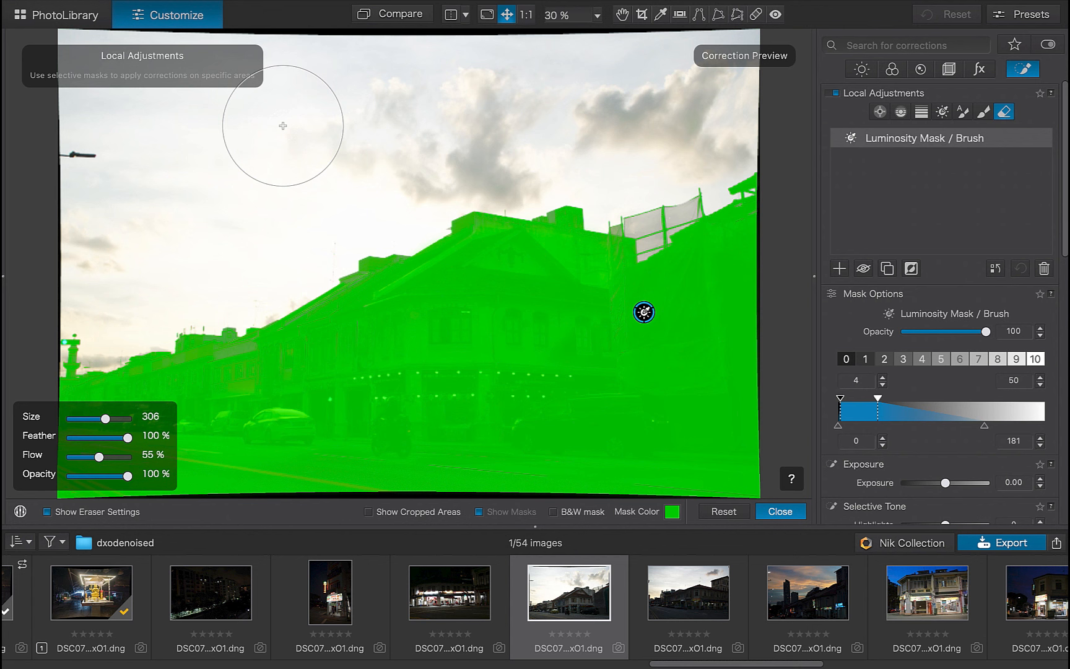
- Raise the shadow mask's exposure to 1.02 and increase its microcontrast
scroll(908, 434, "down", 5)
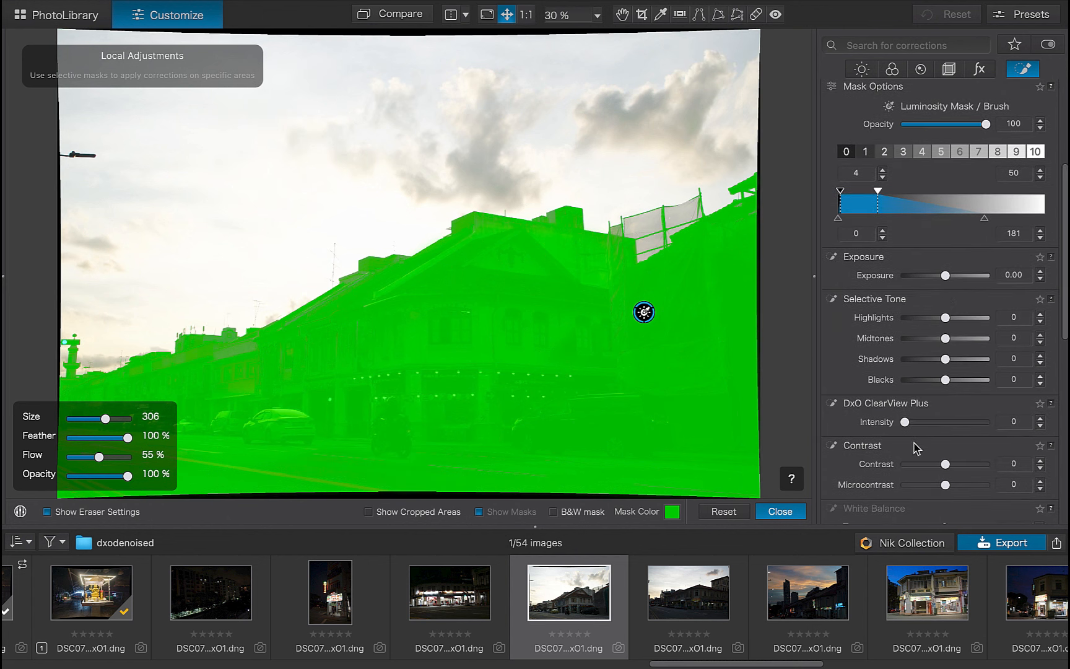
left_click_drag(944, 274, 955, 274)
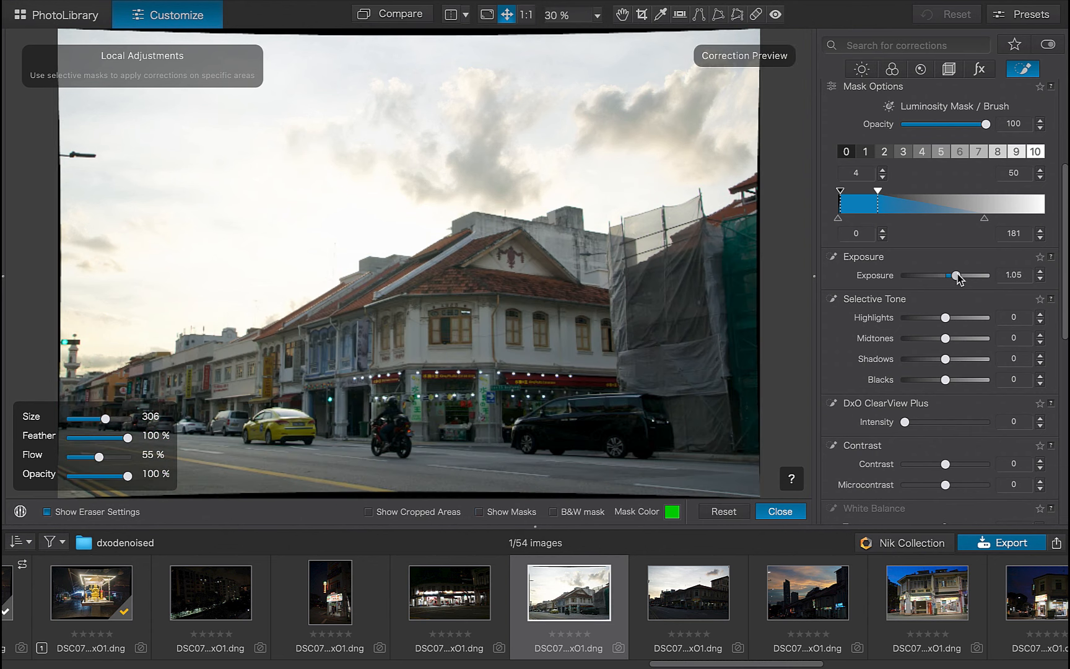
scroll(947, 399, "down", 2)
left_click_drag(946, 405, 959, 407)
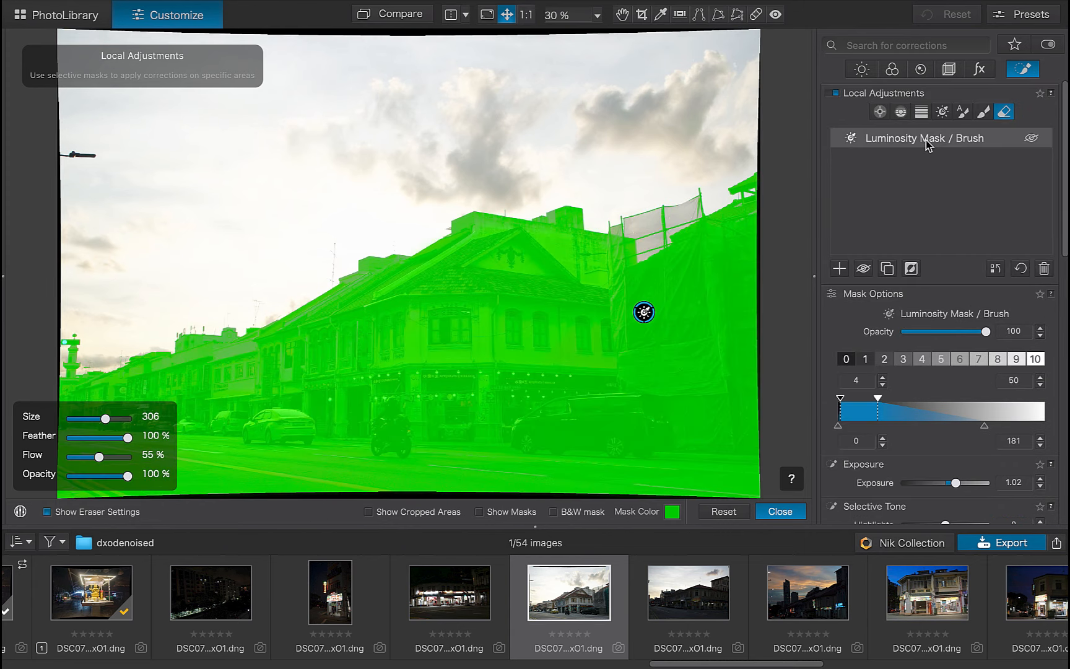
- Rename the brushed luminosity mask as shadows
right_click(924, 140)
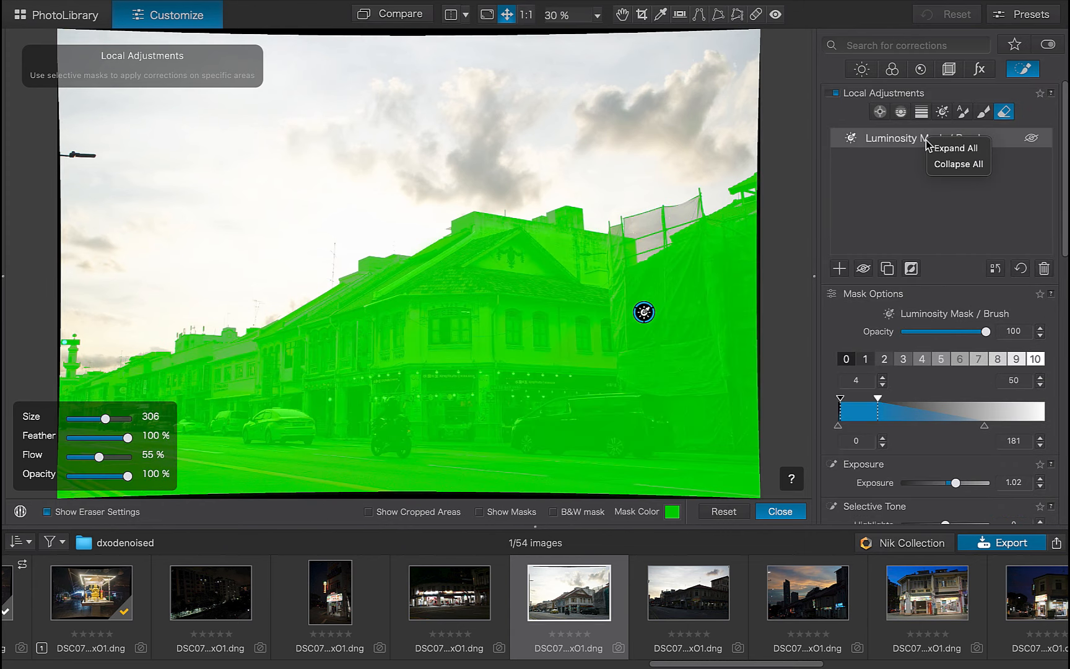
left_click(889, 201)
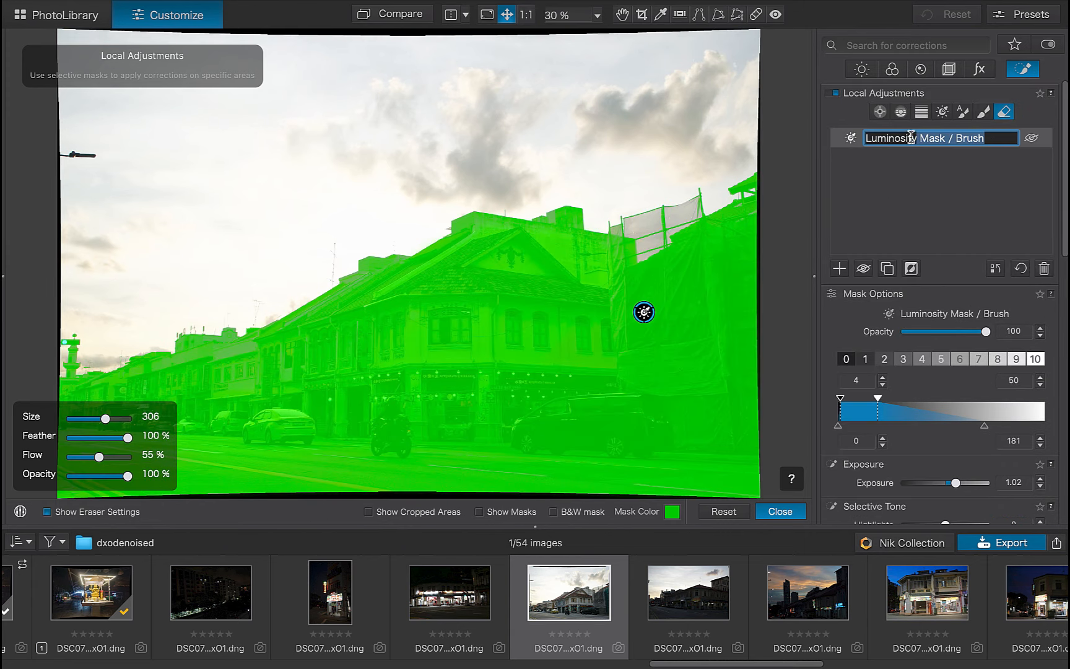
type("shadows")
key("Return")
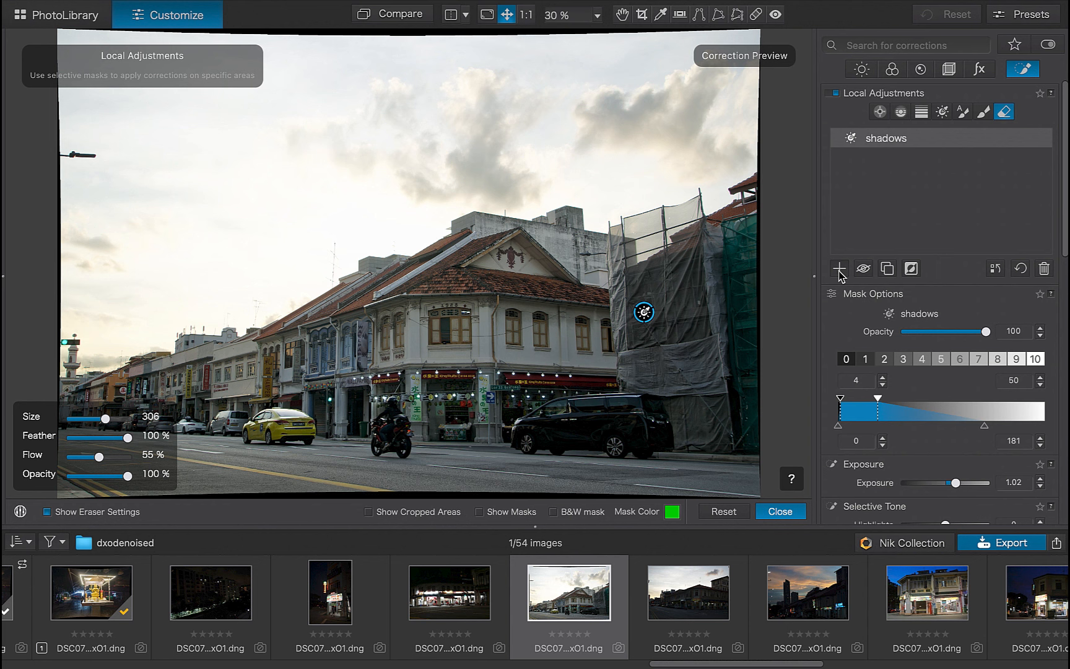
- Duplicate the shadows mask and invert the copy so it covers the sky
left_click(887, 268)
mouse_move(891, 141)
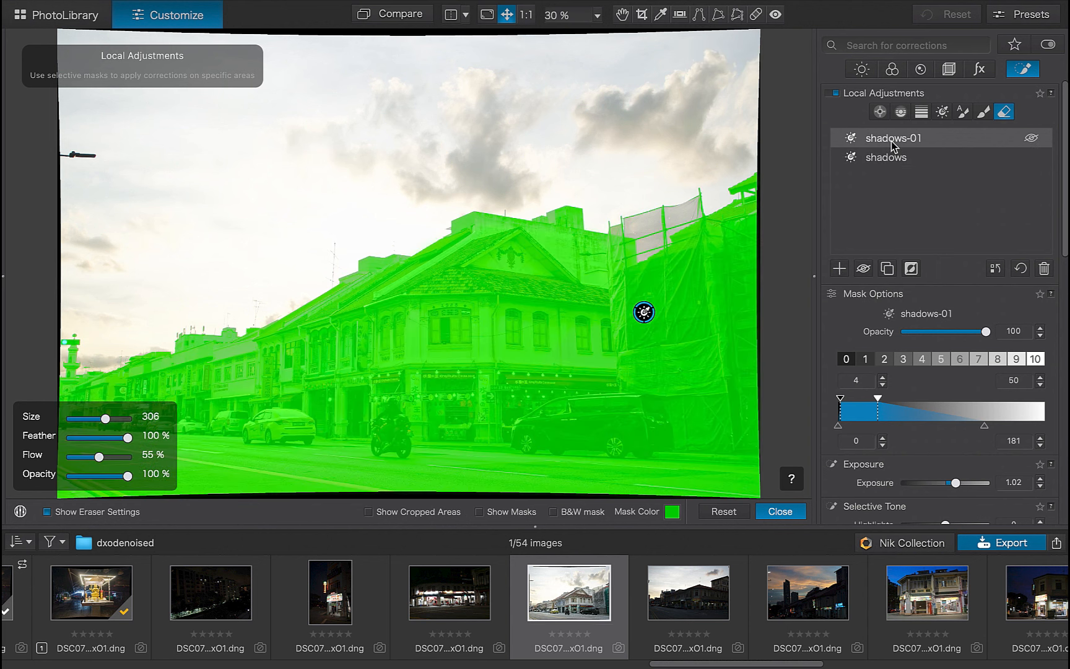
left_click(910, 268)
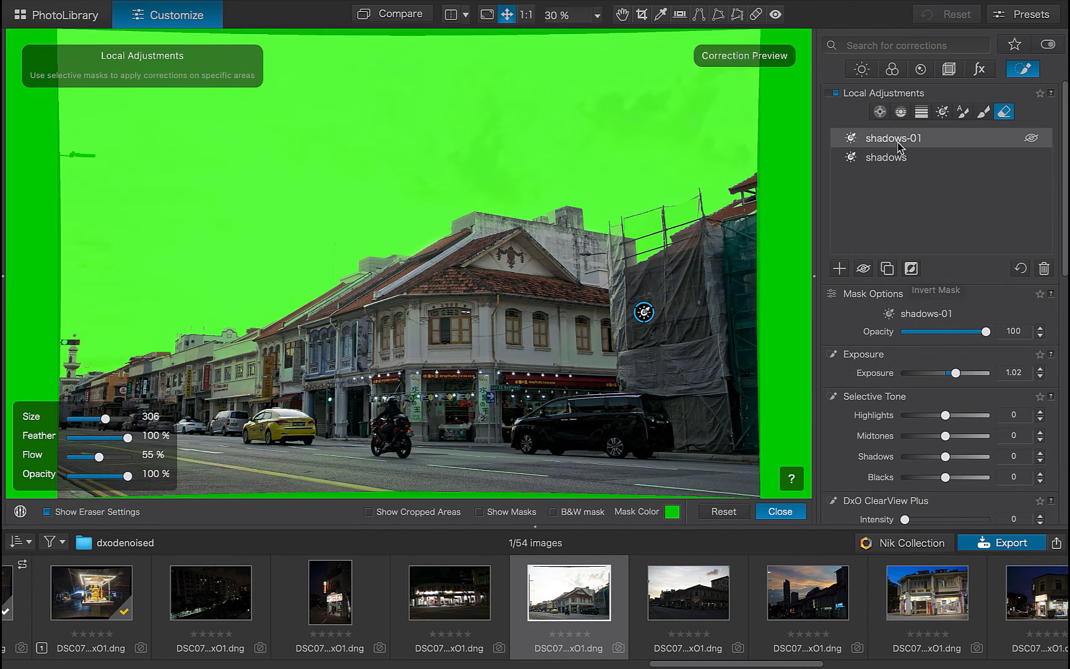
- Rename the inverted mask copy as highlights and lower its exposure to darken the bright sky
double_click(897, 142)
type("highlights")
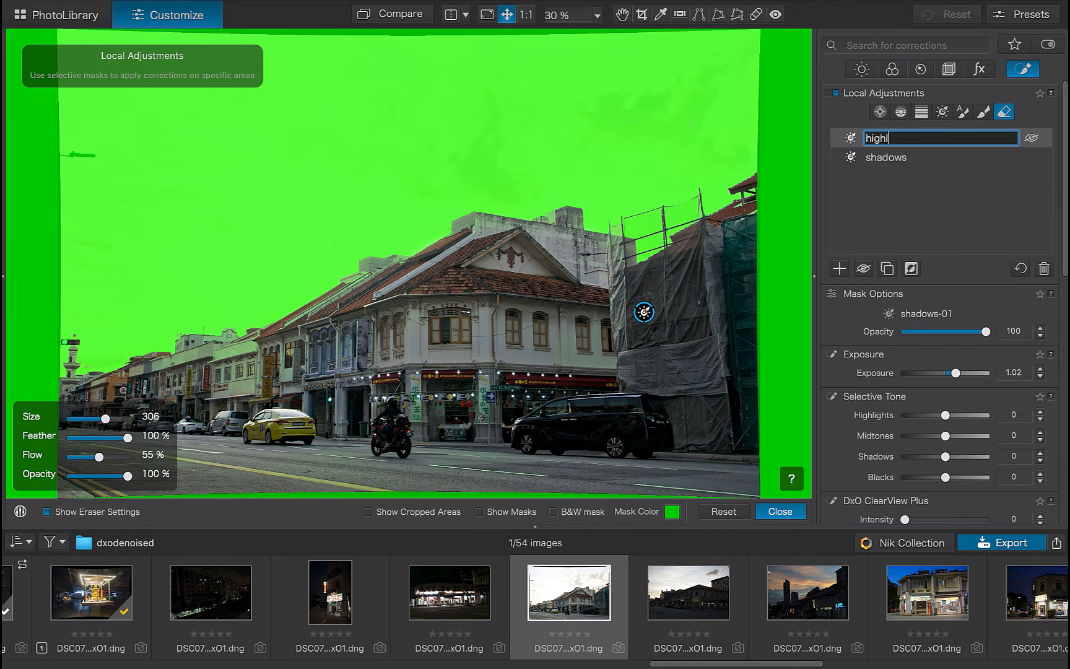
key("Return")
left_click_drag(954, 374, 933, 376)
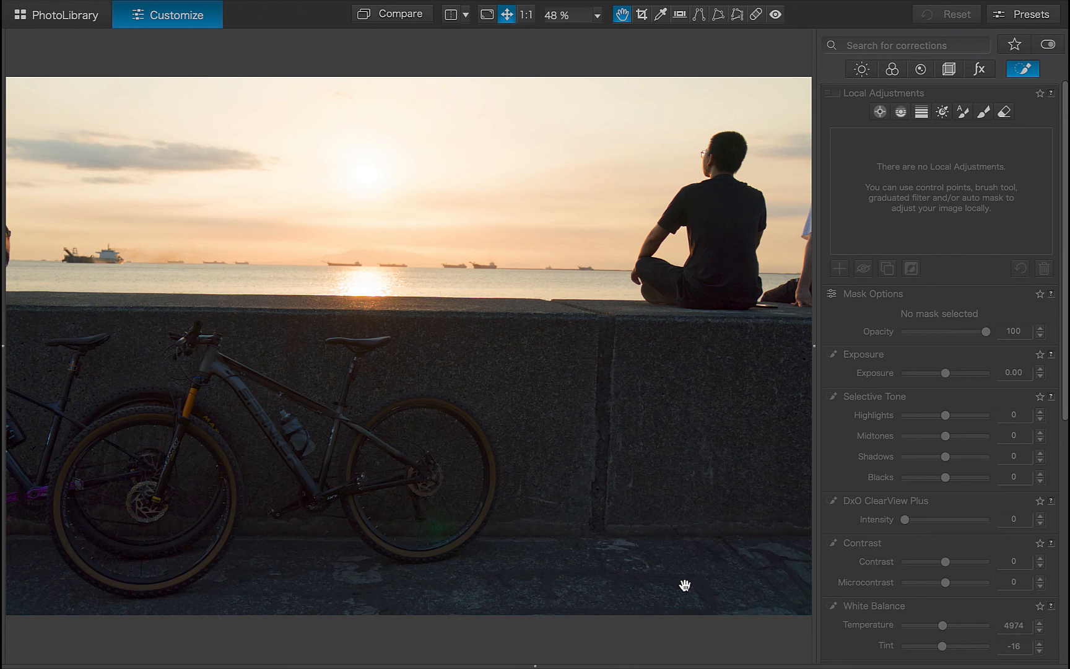
- Add a luminosity mask sampled on the seated man's back and extend its upper falloff to 143
left_click(941, 112)
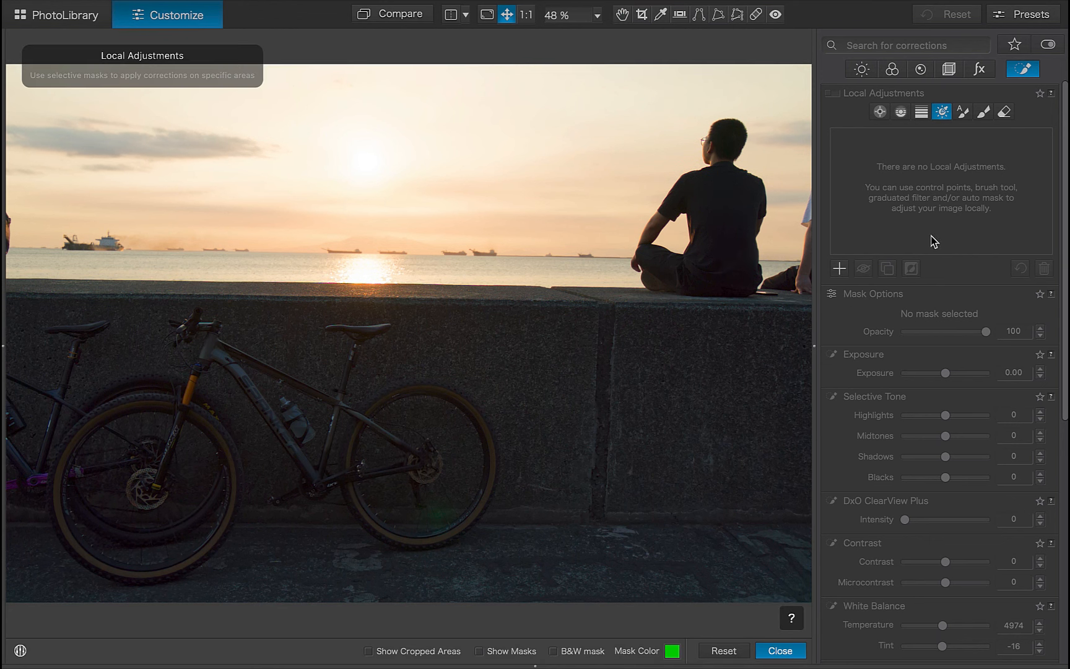
left_click(726, 221)
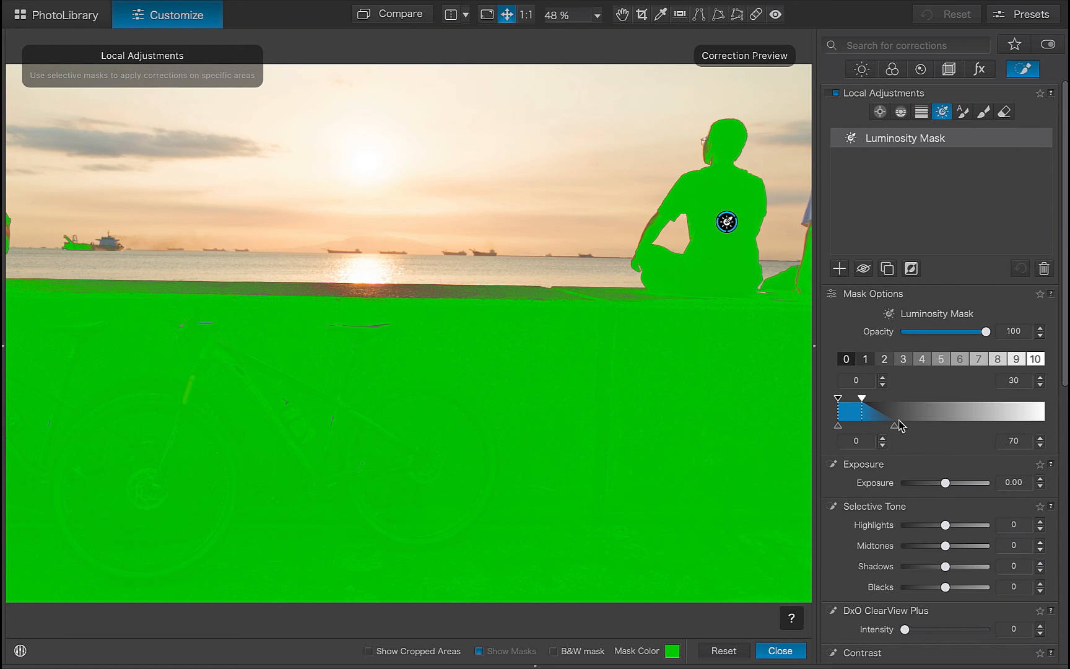
left_click_drag(898, 425, 956, 427)
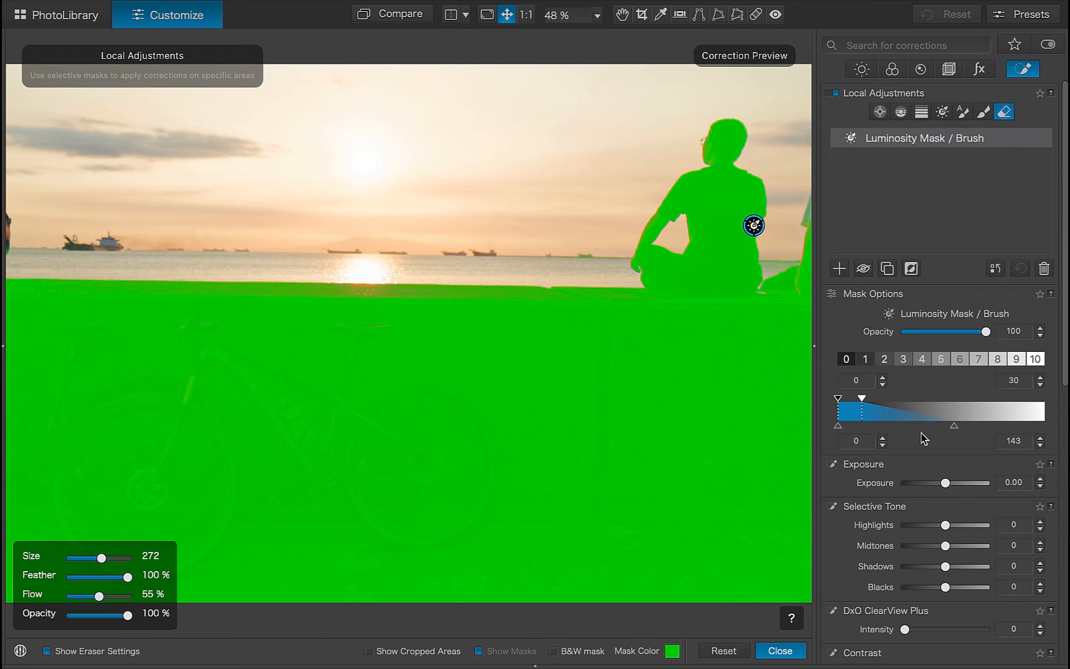
- Set the luminosity mask's exposure to 1.91 and its microcontrast to 24 to bring out the wall and bicycles
left_click_drag(945, 483, 965, 483)
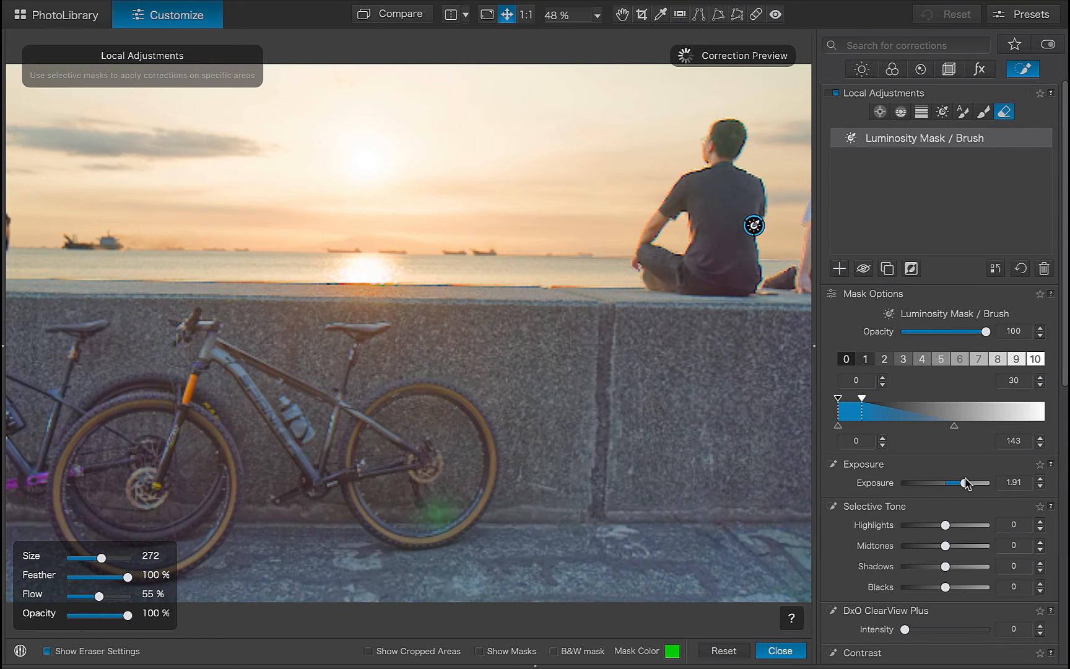
scroll(928, 526, "down", 3)
left_click_drag(942, 559, 957, 561)
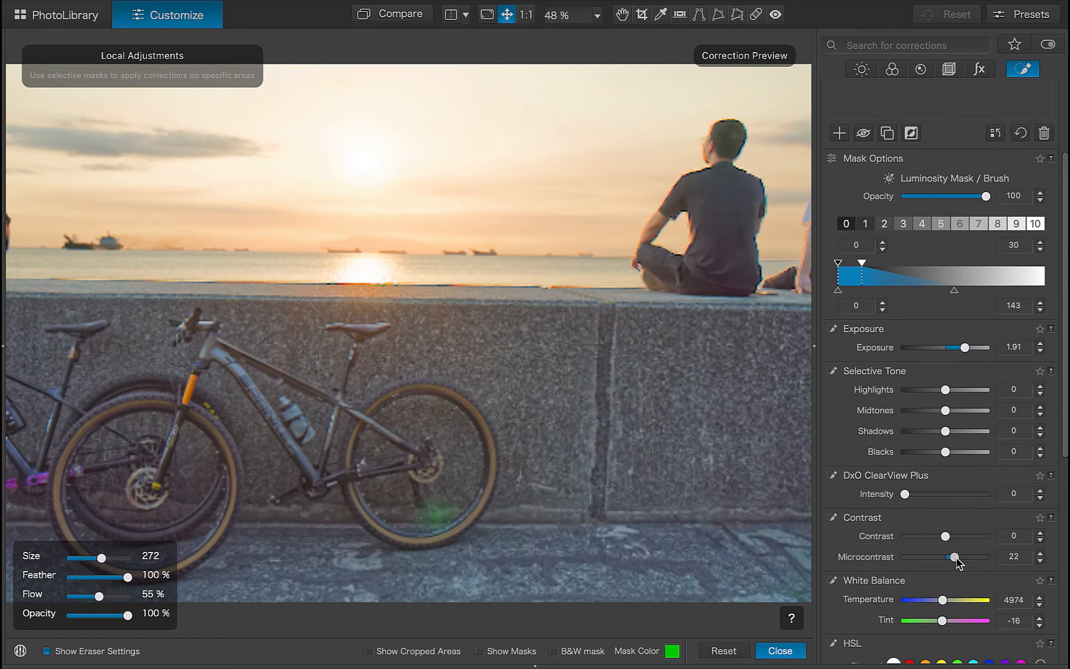
- Duplicate the brushed luminosity mask of the bicycle photo and invert the copy to target the sky and sea
scroll(953, 371, "up", 3)
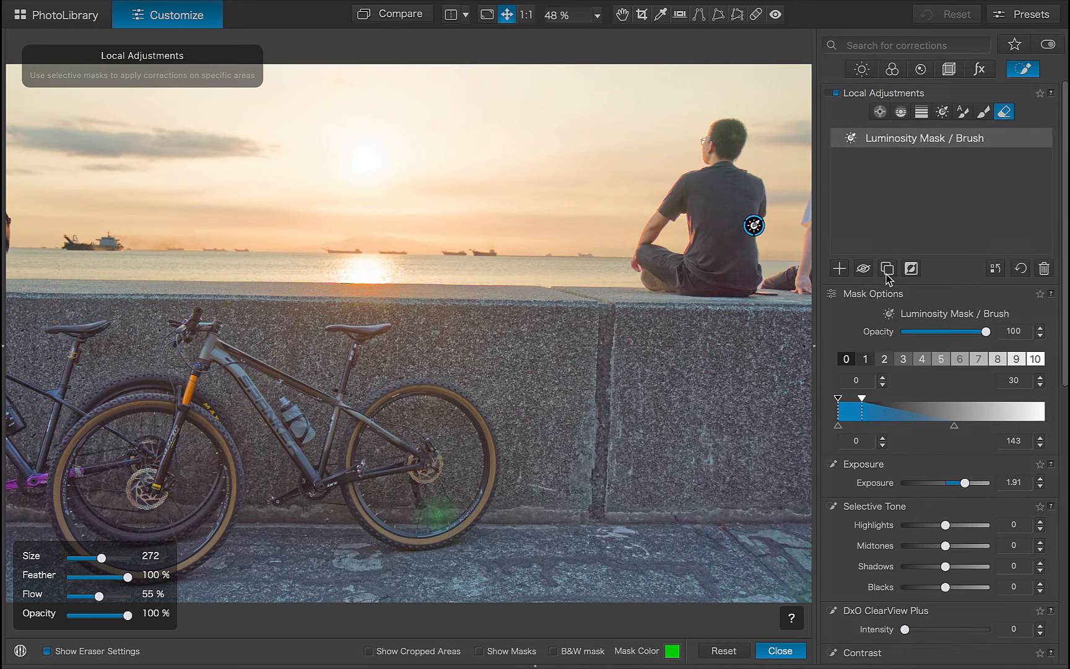
left_click(886, 268)
left_click(910, 268)
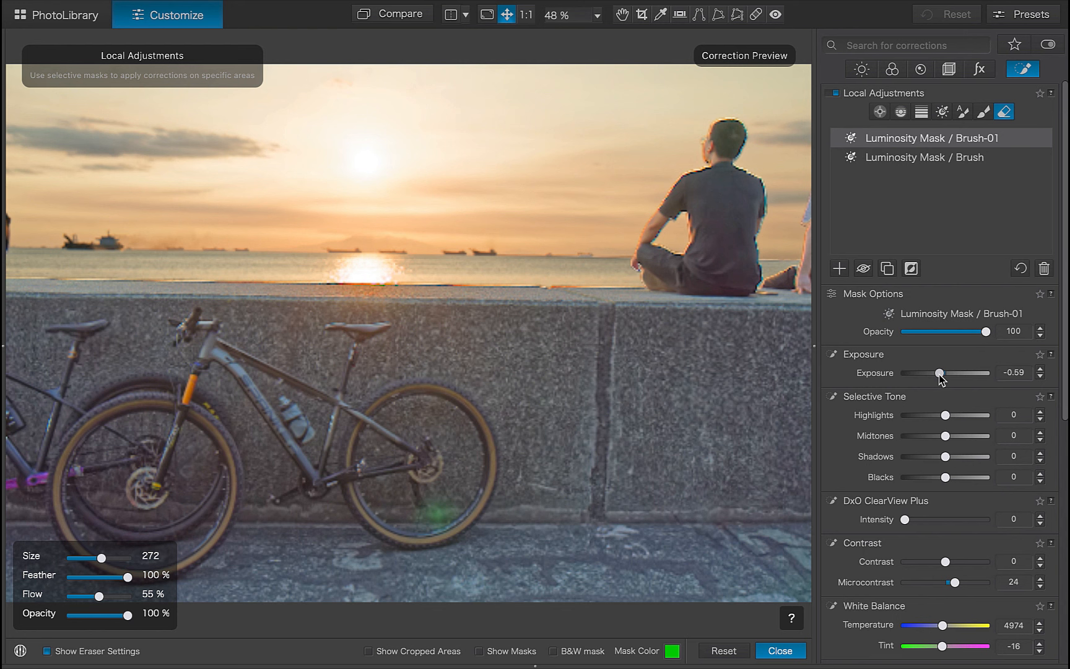
- Reset all local adjustments on the bicycle photo
left_click(723, 650)
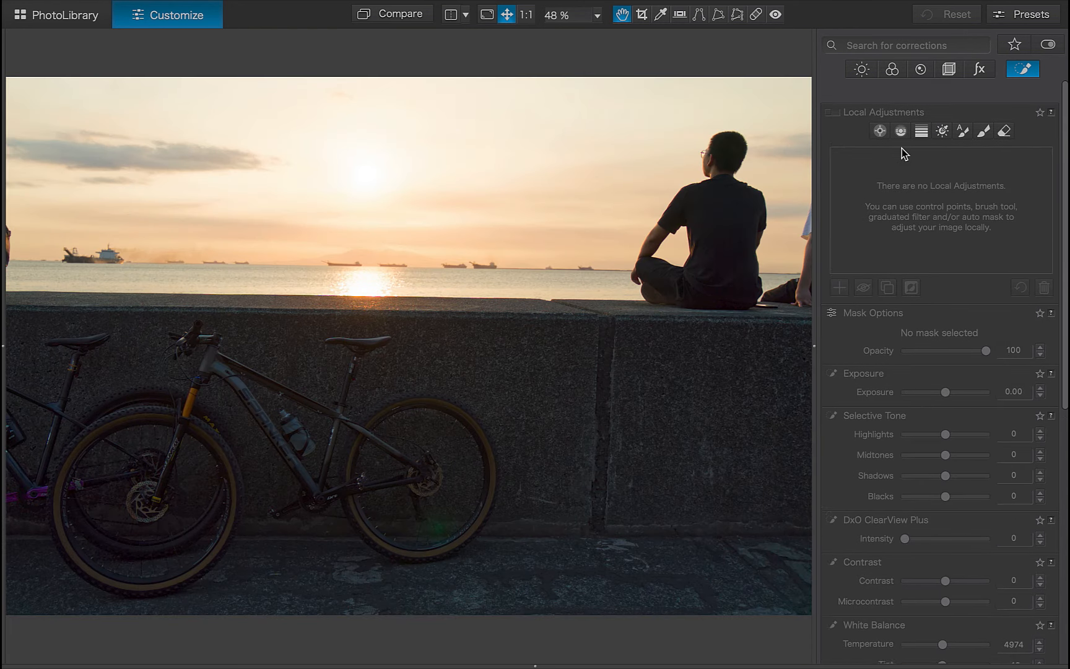
scroll(904, 155, "up", 1)
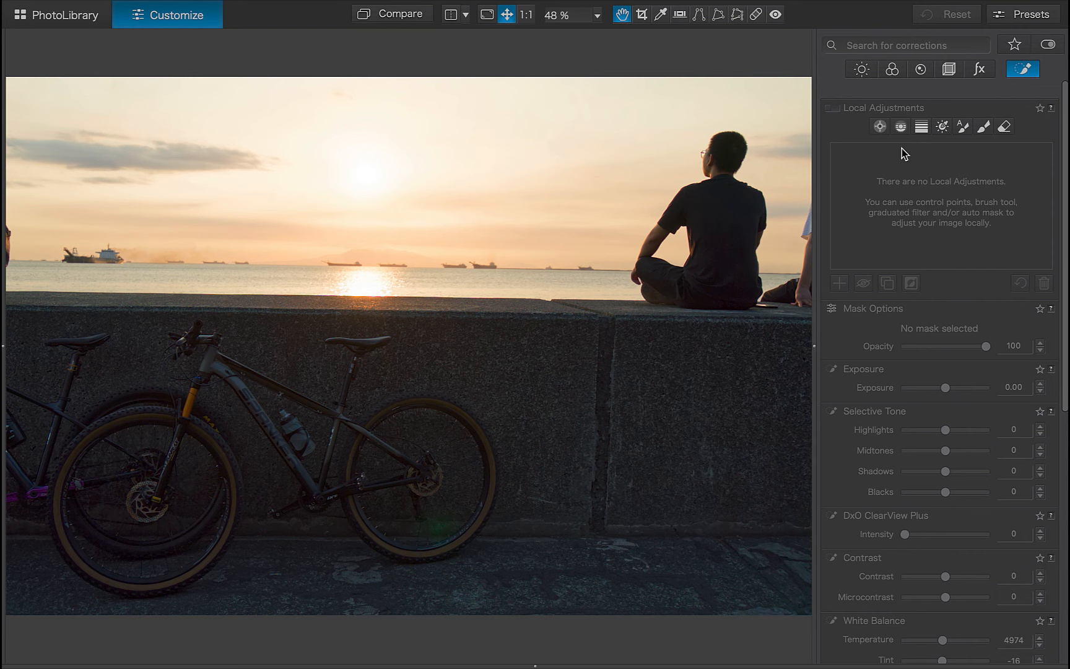
scroll(901, 153, "down", 1)
- Place a horizontal control line high in the sky above the sea and set its exposure to 2.00
left_click(900, 112)
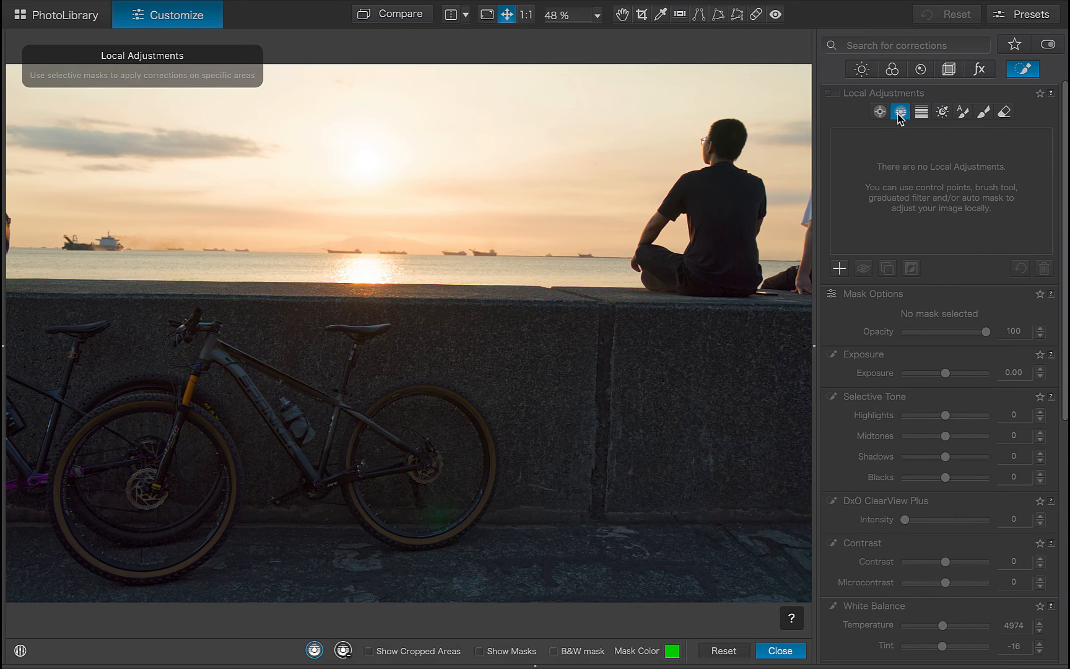
left_click(483, 149)
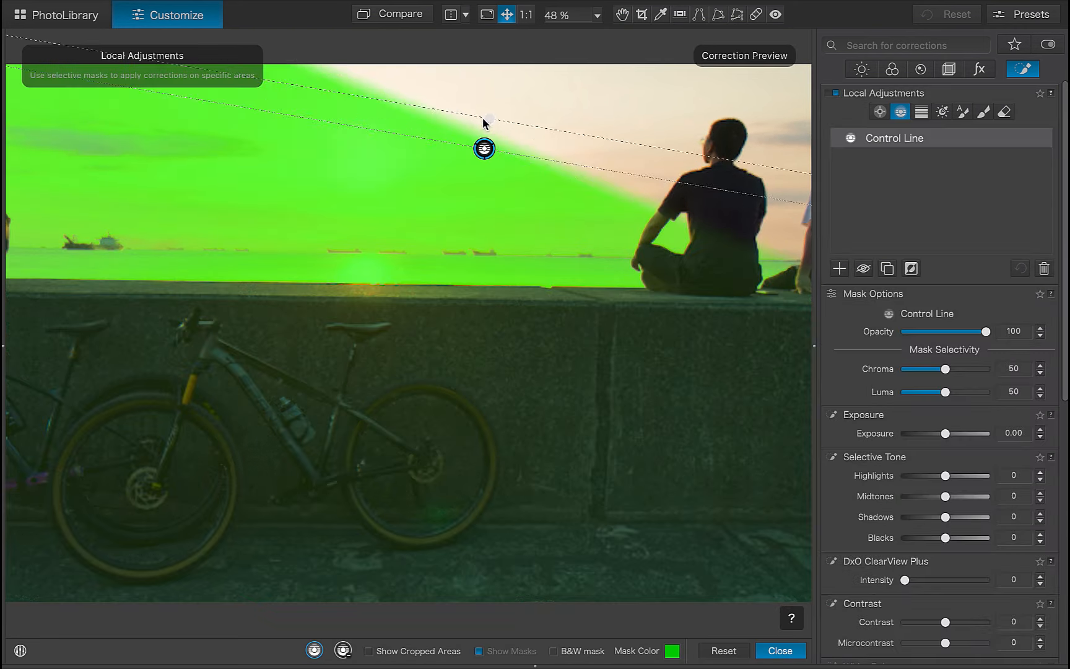
left_click_drag(482, 149, 483, 118)
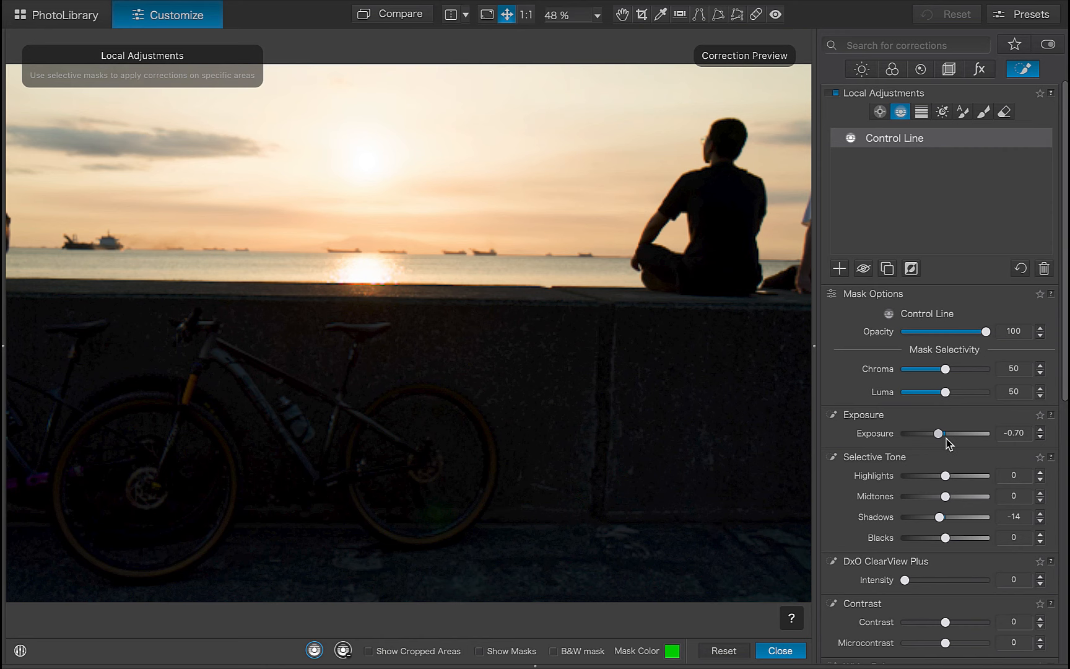
left_click_drag(946, 438, 967, 450)
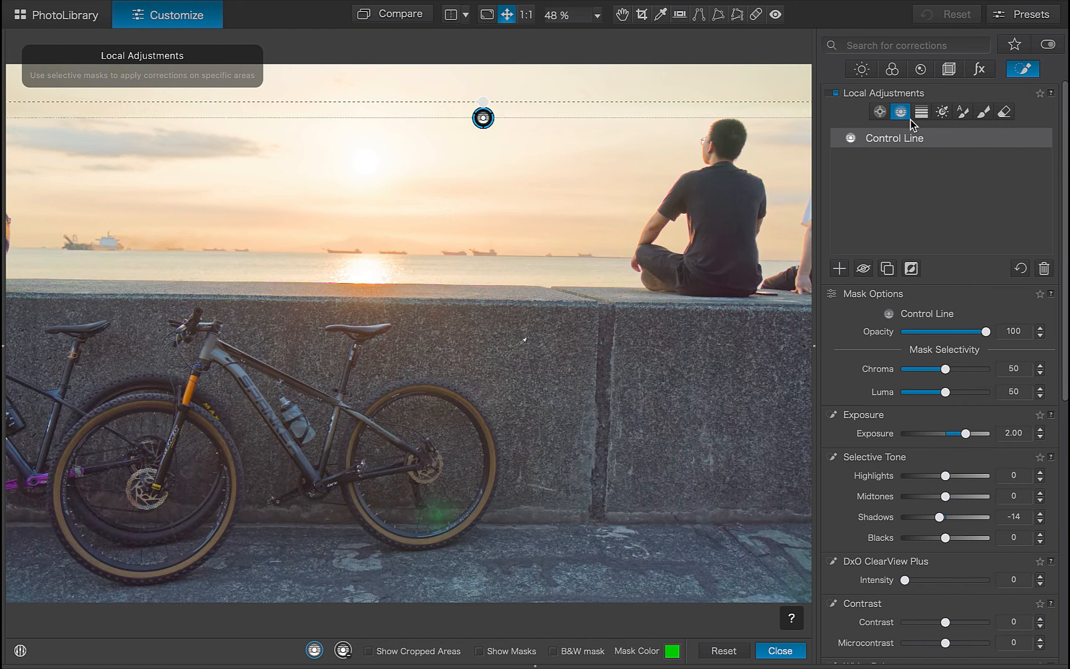
- Add negative control points across the sky to exclude it from the control line's mask, and show the mask overlay
left_click(879, 112)
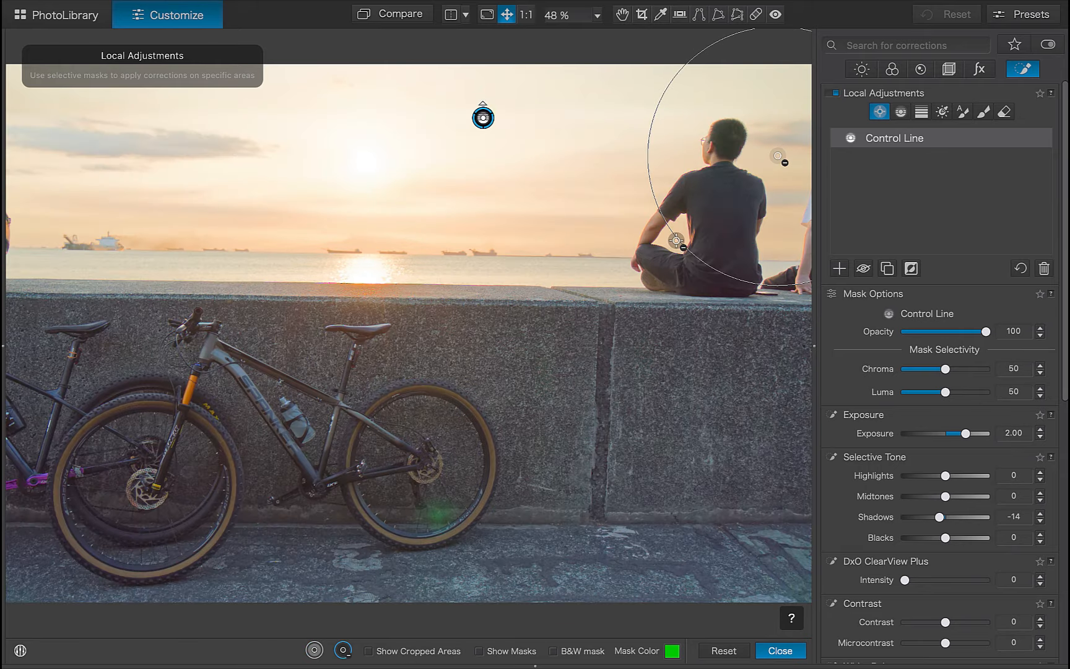
left_click(677, 239)
left_click(575, 237)
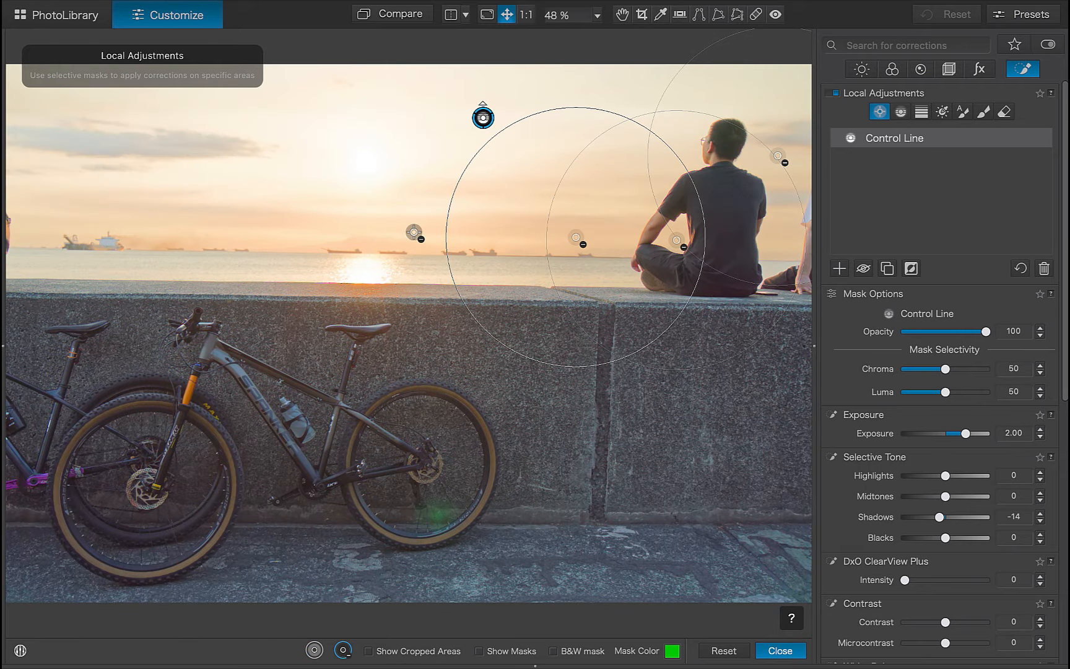
left_click(410, 211)
left_click(261, 193)
left_click(114, 186)
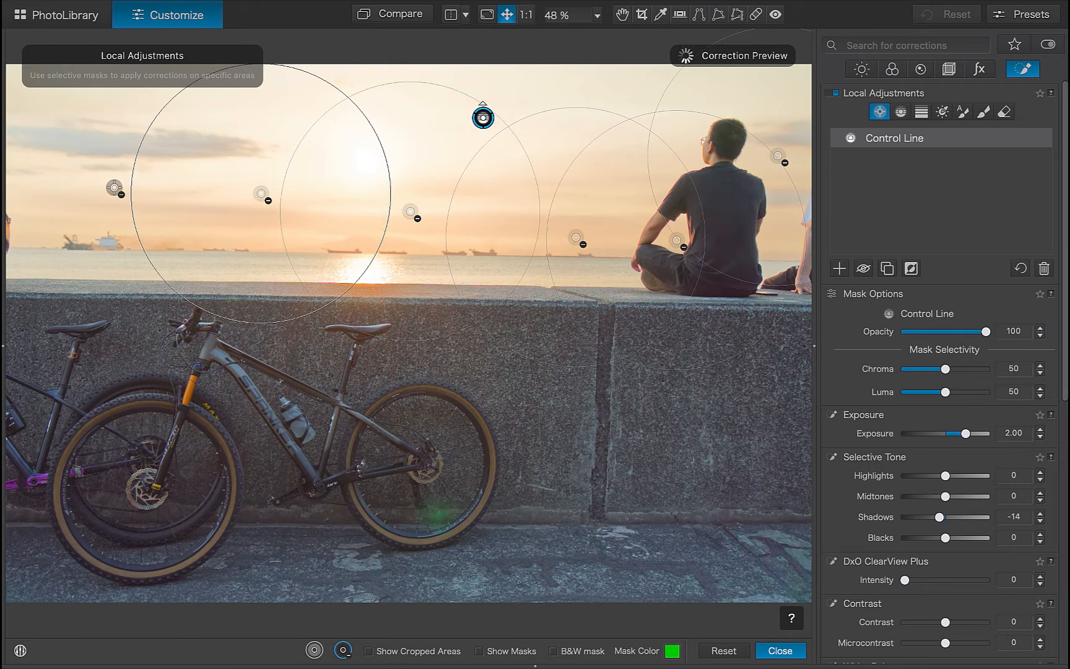
left_click(479, 651)
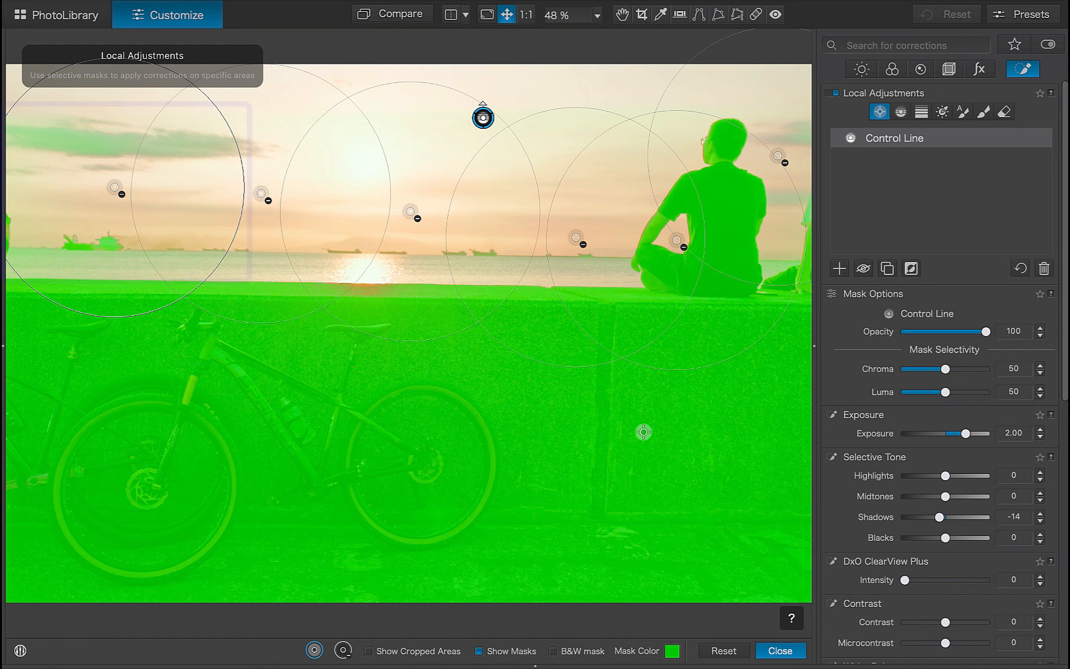
- Add further negative control points over the large ship, the dark cloud and the sky near the sun to exclude them from the mask
left_click(100, 243, "alt")
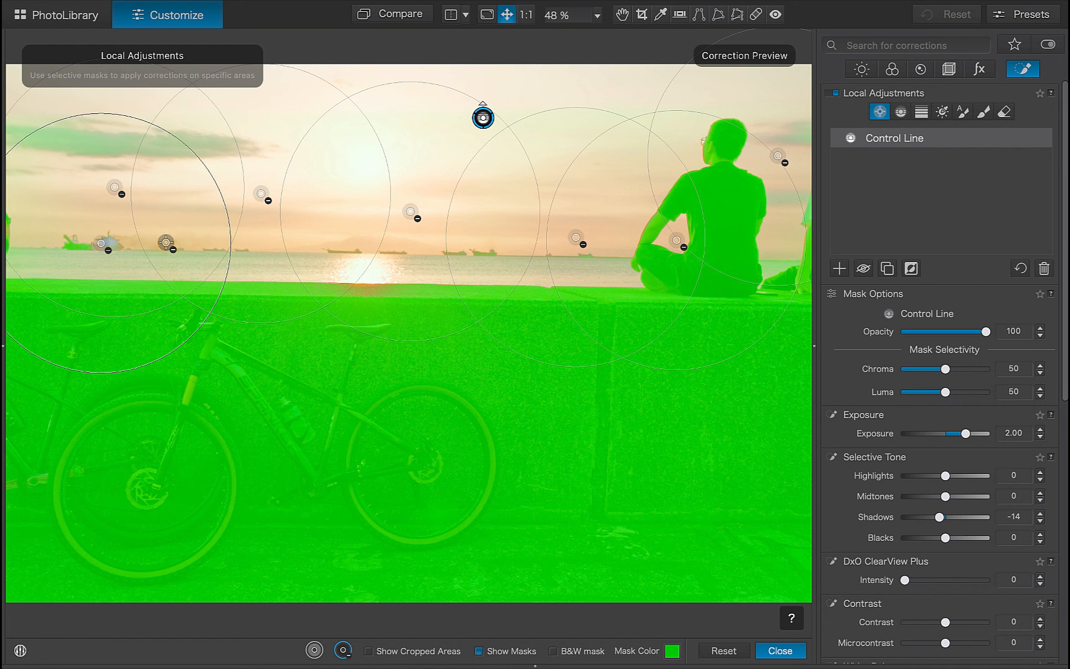
left_click(76, 246, "alt")
left_click(68, 239, "alt")
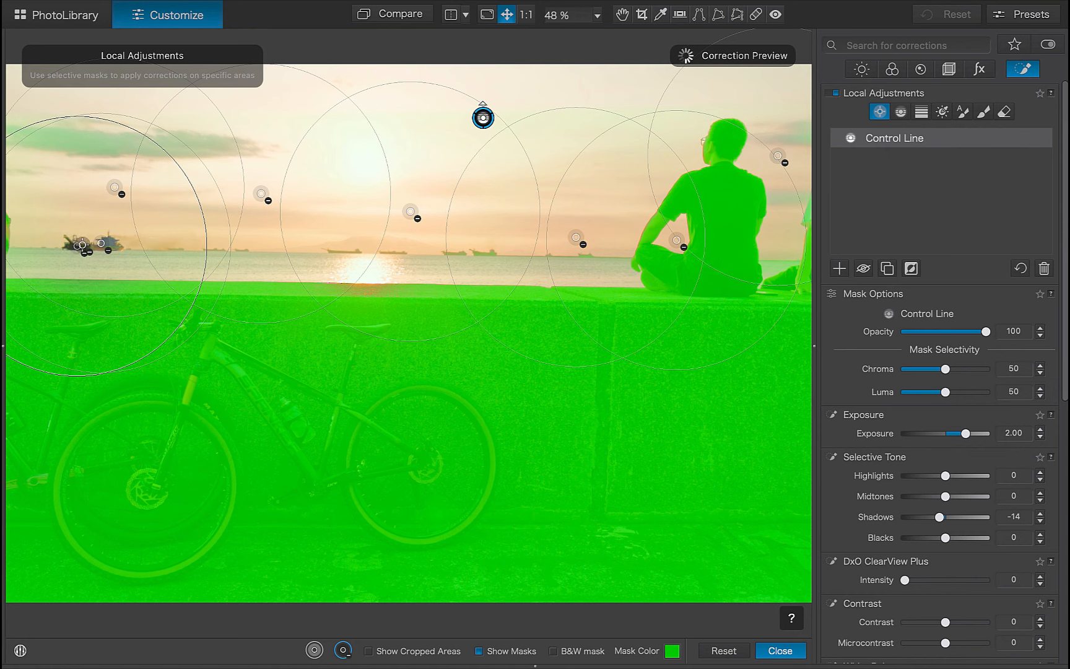
left_click(73, 143, "alt")
left_click(399, 206, "alt")
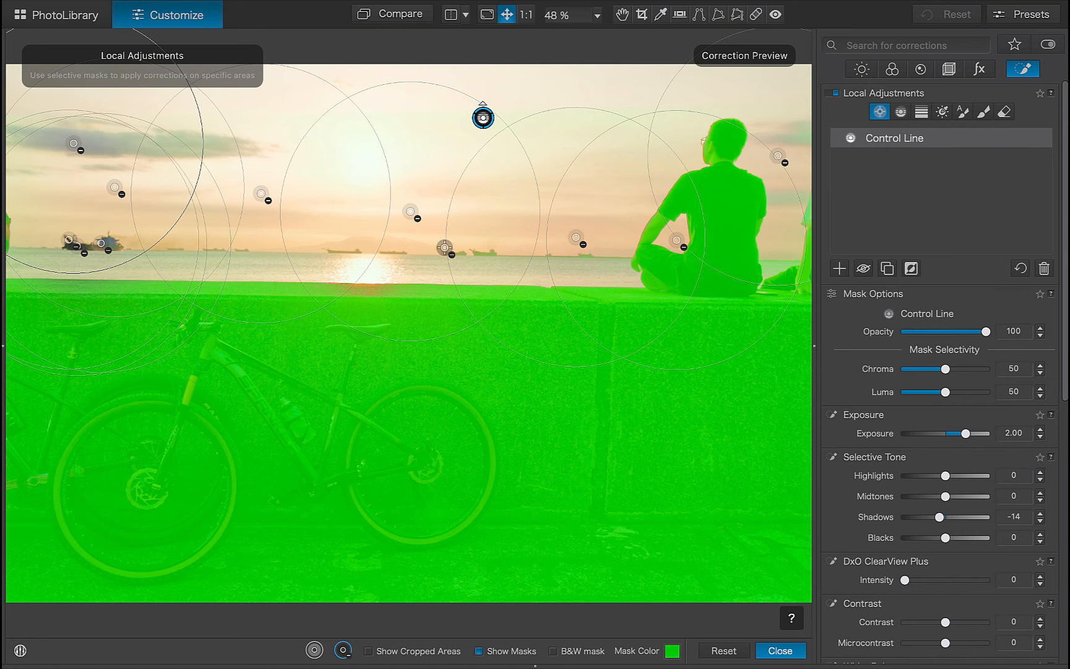
left_click_drag(965, 433, 965, 435)
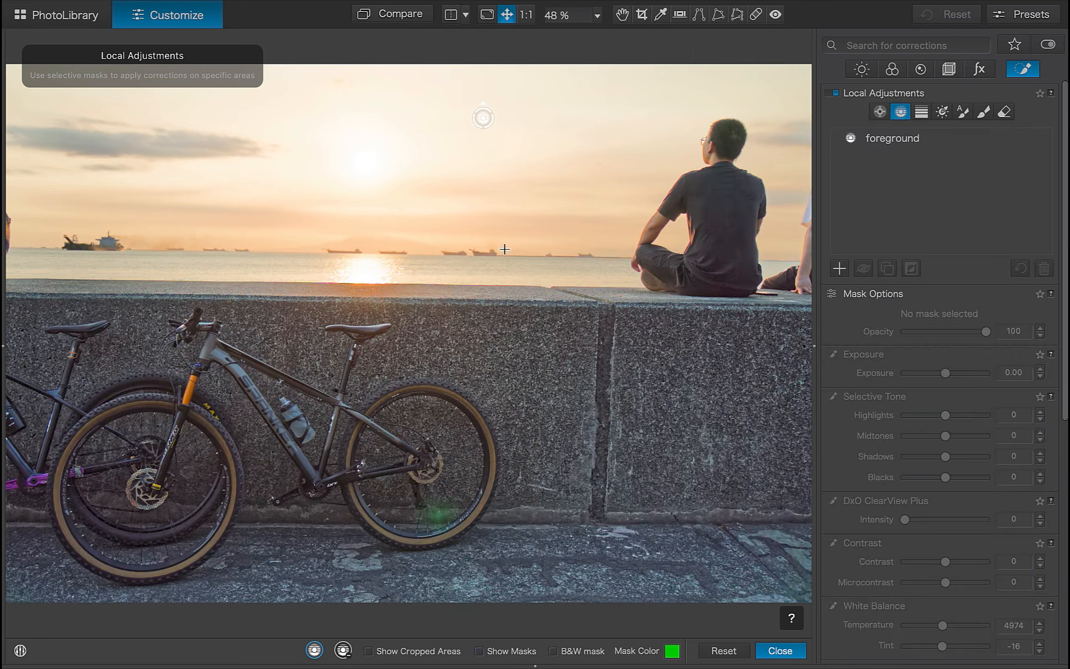
- Place a second control line from the sea horizon down to the wall and set its exposure to -1.40 to darken the sky
left_click_drag(504, 241, 501, 327)
left_click_drag(944, 434, 934, 435)
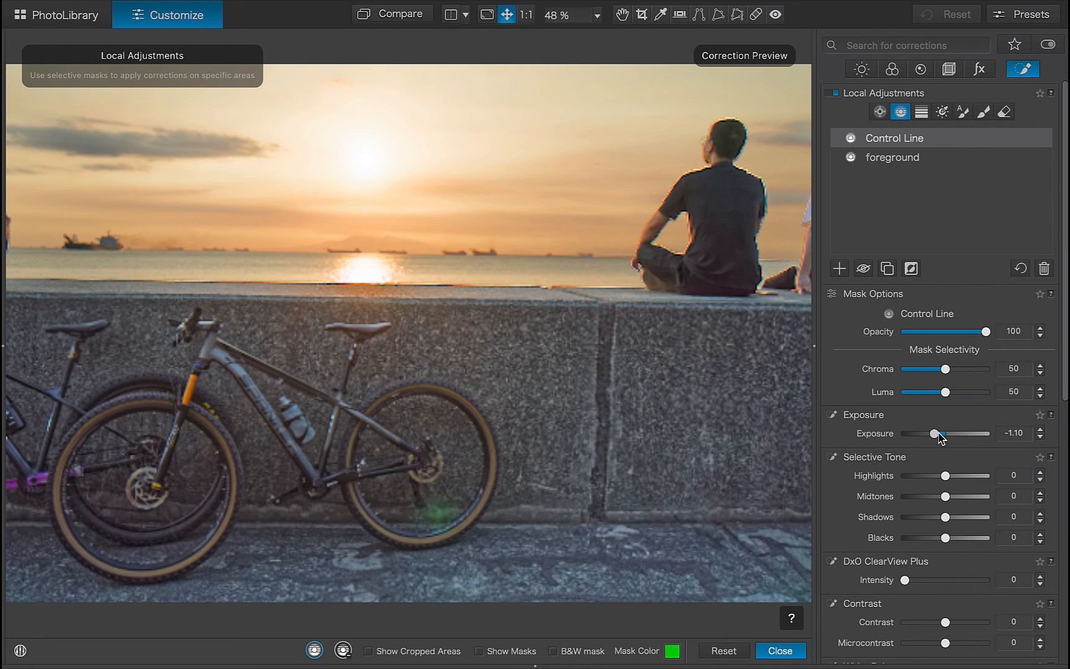
left_click_drag(940, 437, 930, 434)
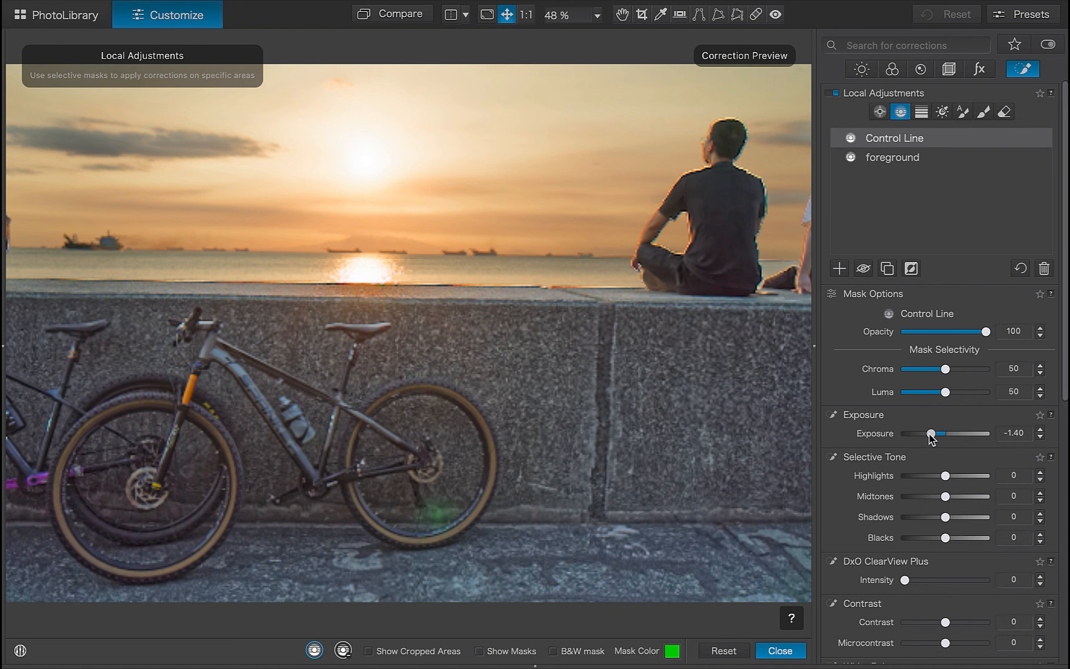
left_click_drag(930, 434, 930, 434)
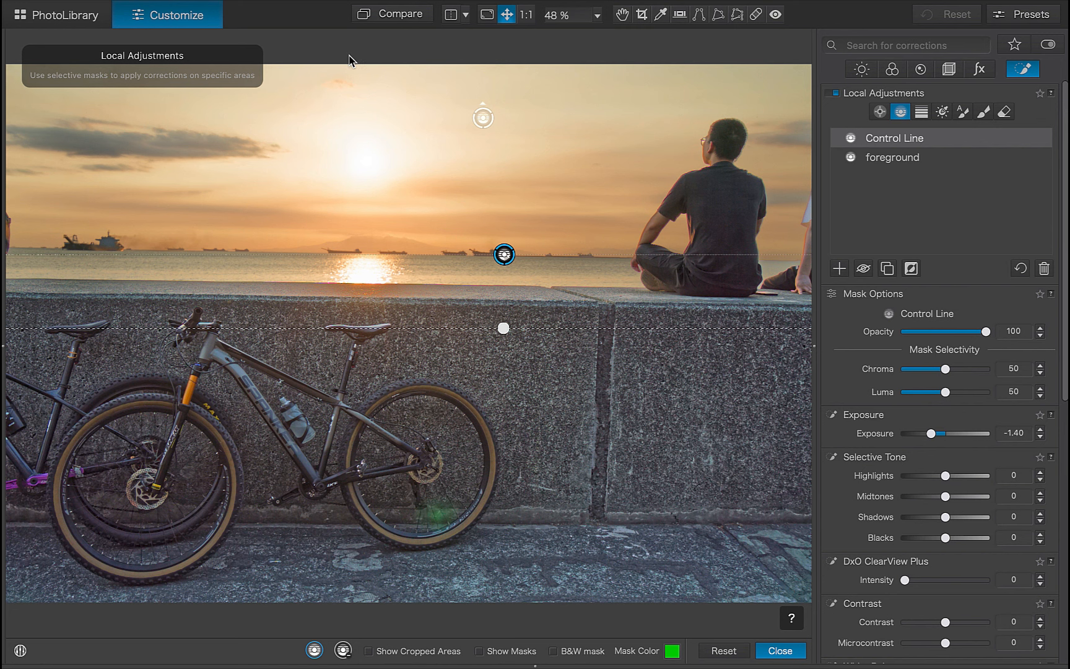
- Compare the edited bicycle photo repeatedly with its uncorrected version
left_click(395, 16)
left_click(395, 16)
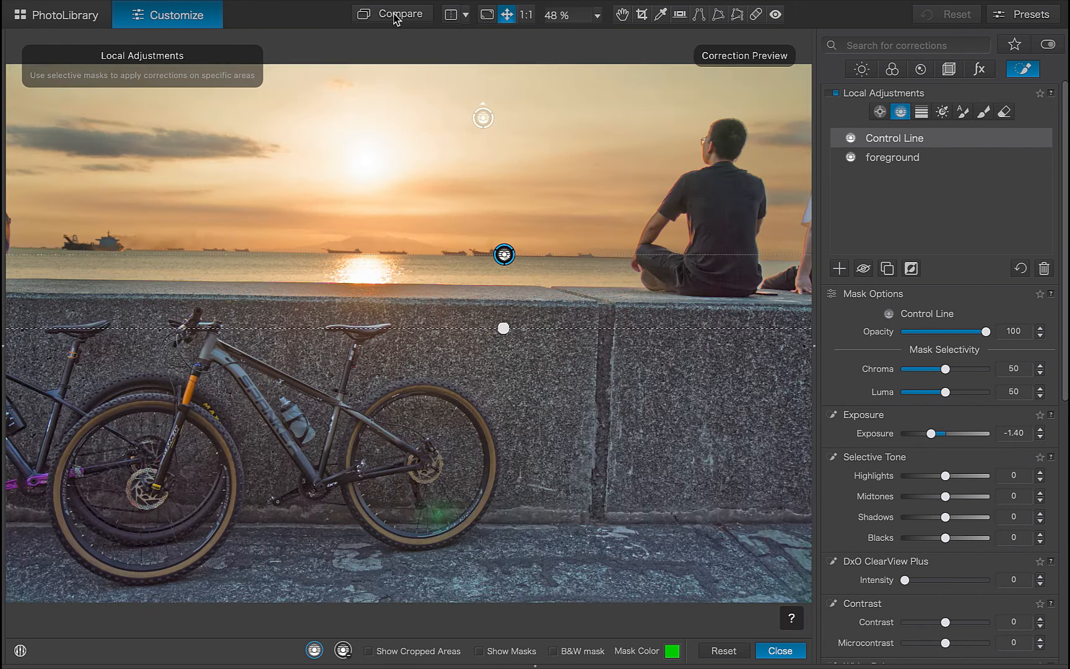
left_click(395, 16)
left_click(395, 16)
left_click(394, 16)
left_click(394, 16)
- Examine the mask edges around the seated man and the adjacent sky at up to 181 % magnification
scroll(731, 153, "up", 1)
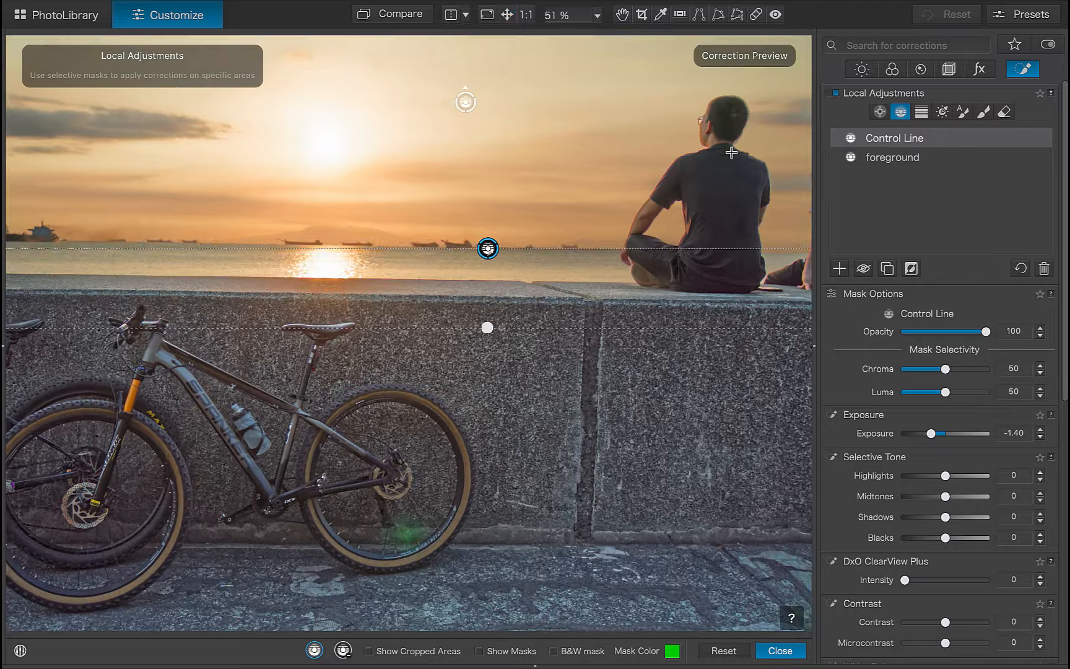
scroll(731, 153, "up", 5)
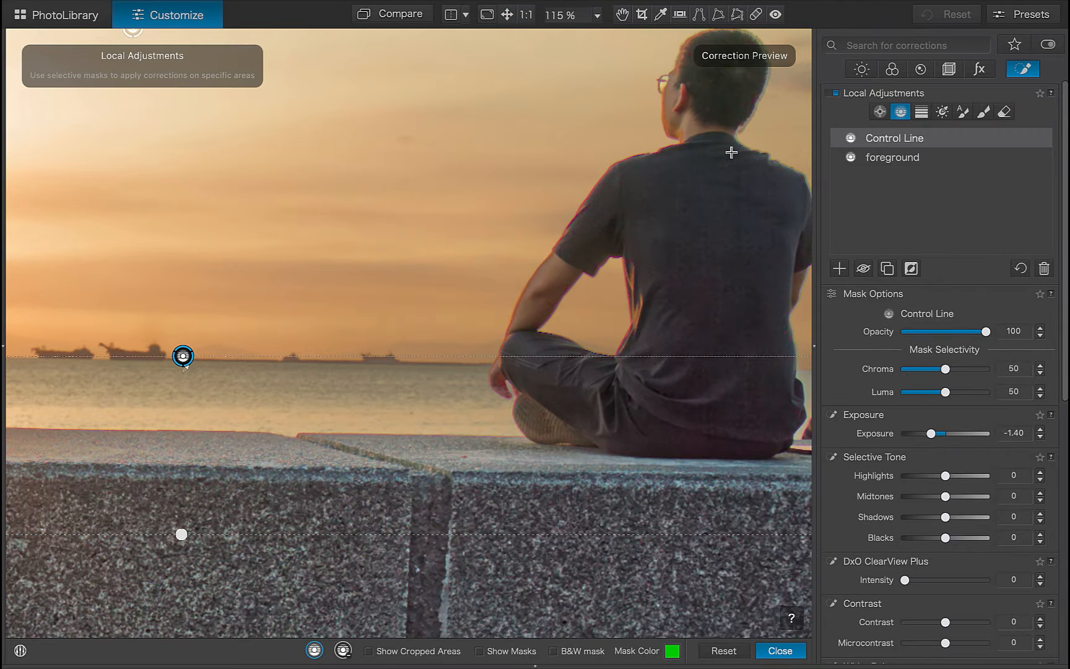
scroll(731, 152, "up", 3)
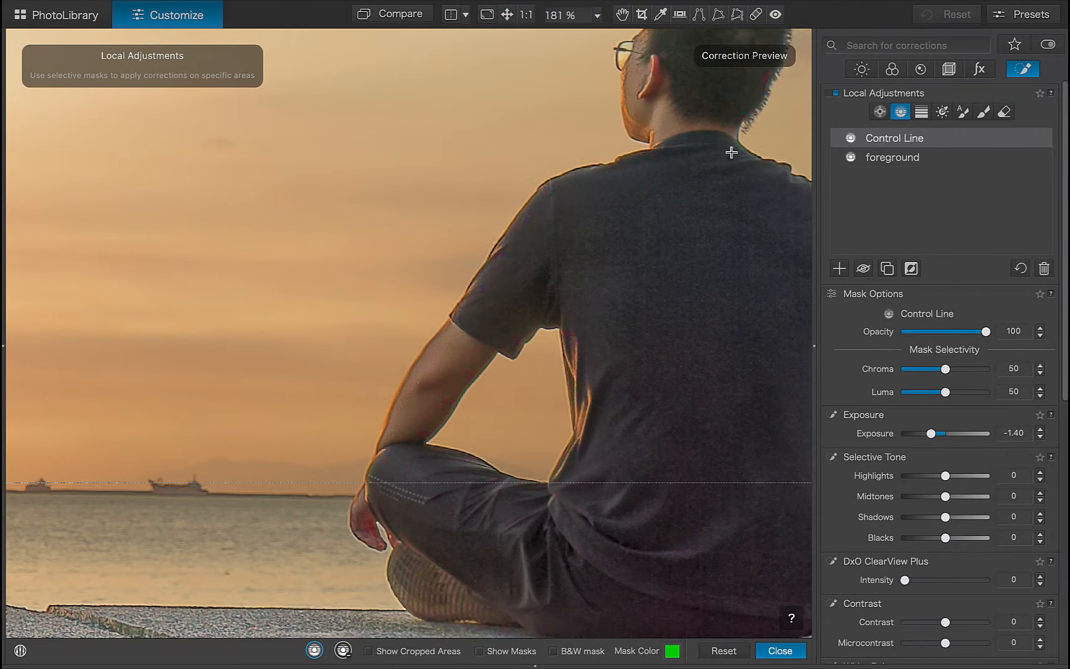
scroll(731, 153, "up", 2)
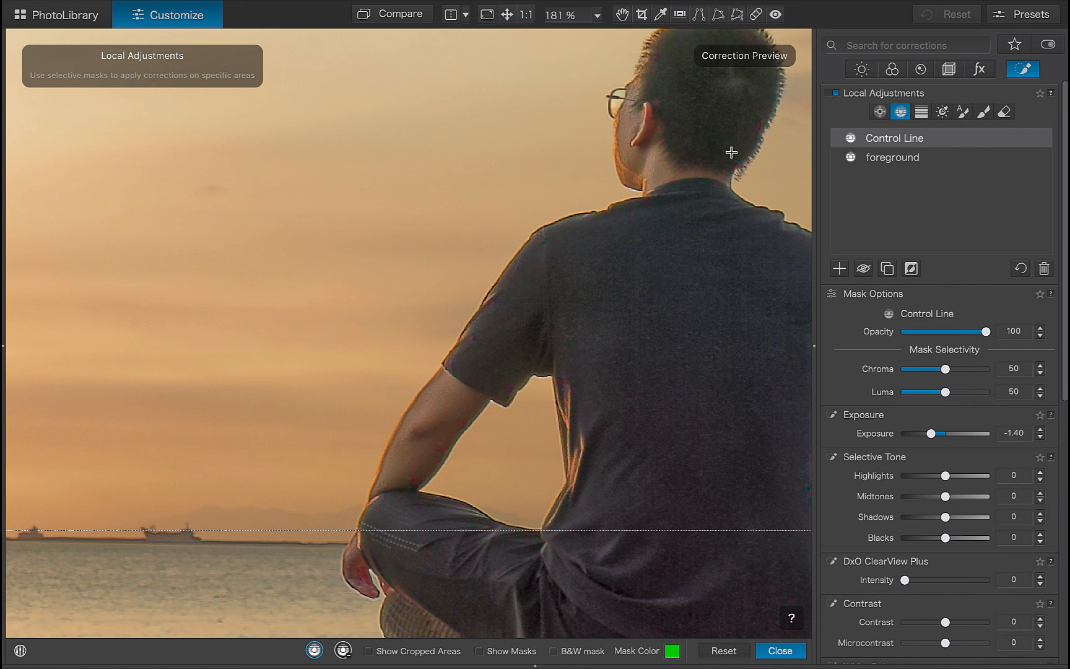
scroll(731, 152, "right", 5)
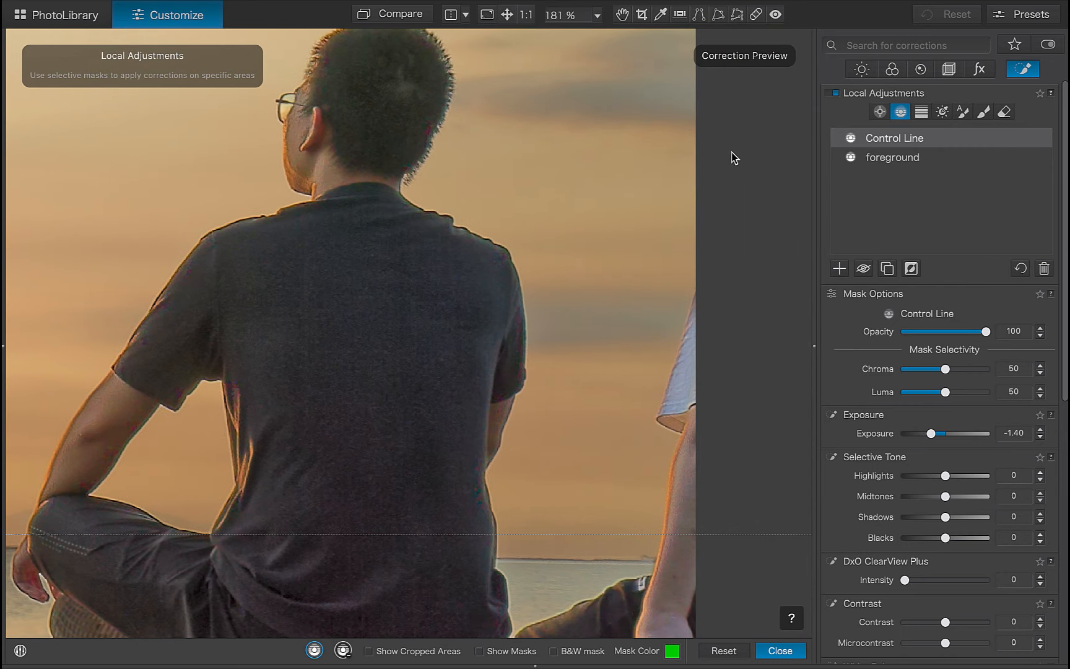
scroll(731, 152, "left", 1)
scroll(731, 152, "left", 9)
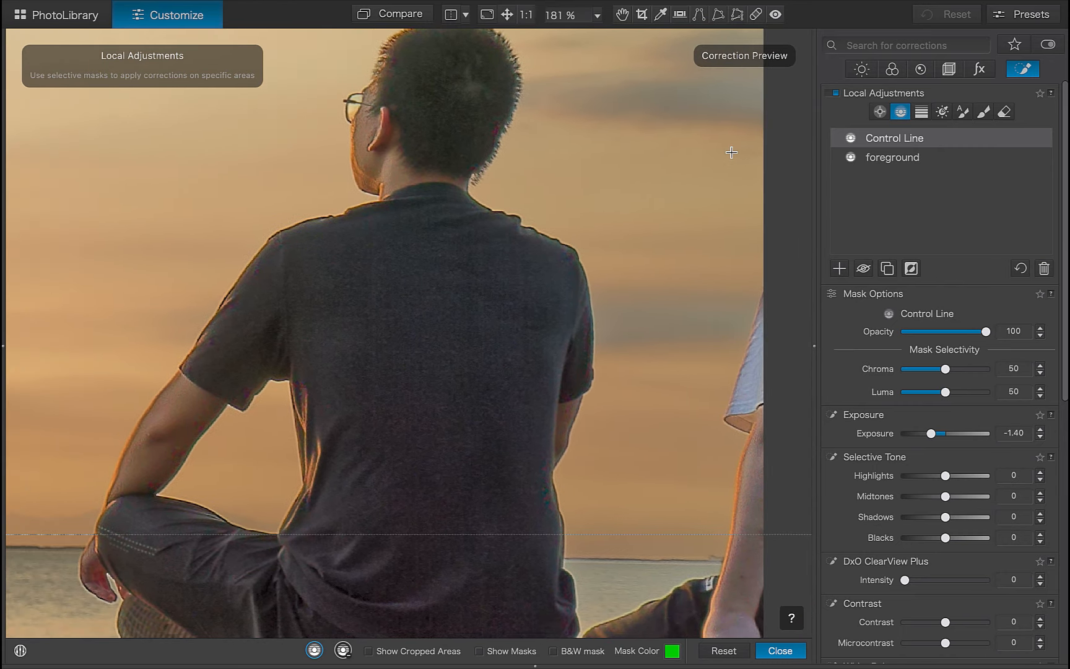
scroll(731, 152, "down", 10)
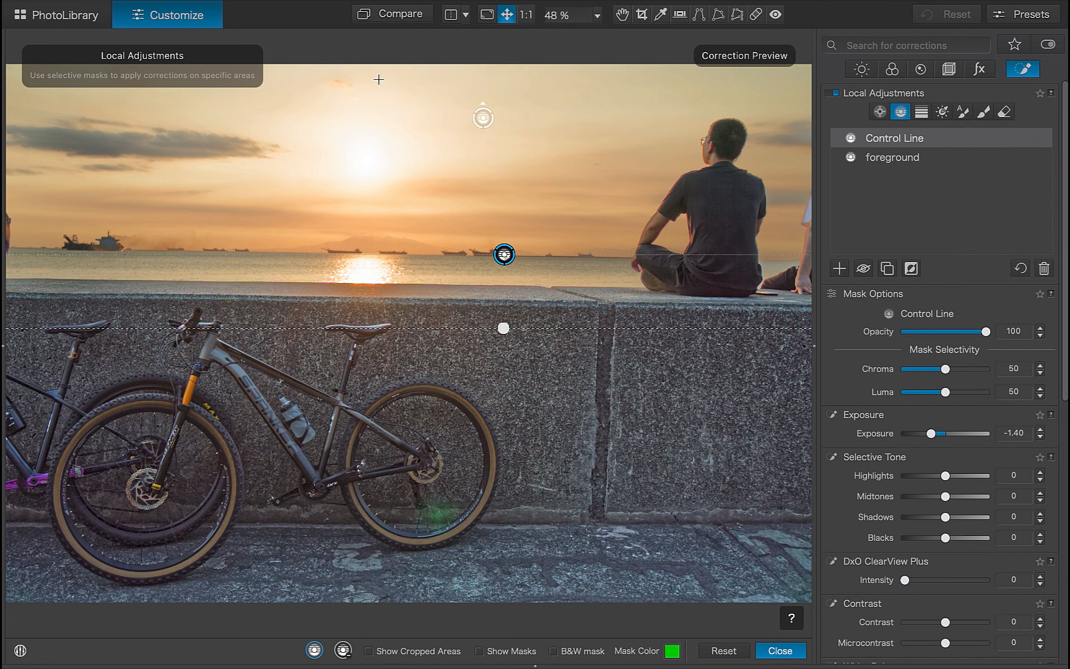
- Compare the photo with its uncorrected version again and set the sky control line's exposure to -1.26
left_click(389, 17)
left_click(390, 18)
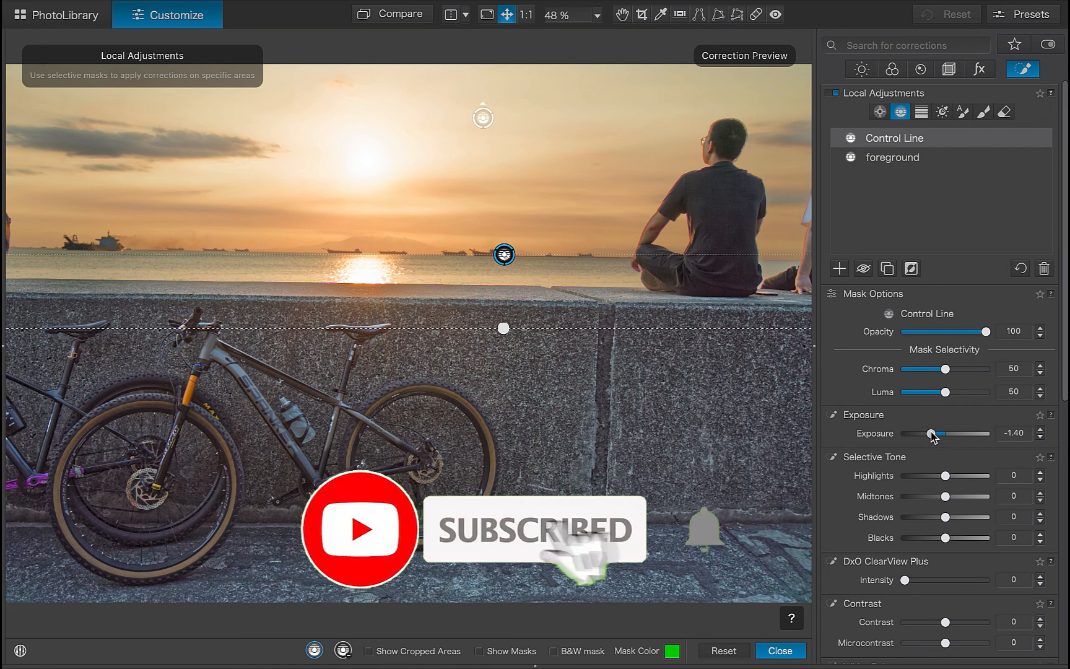
left_click_drag(931, 435, 934, 435)
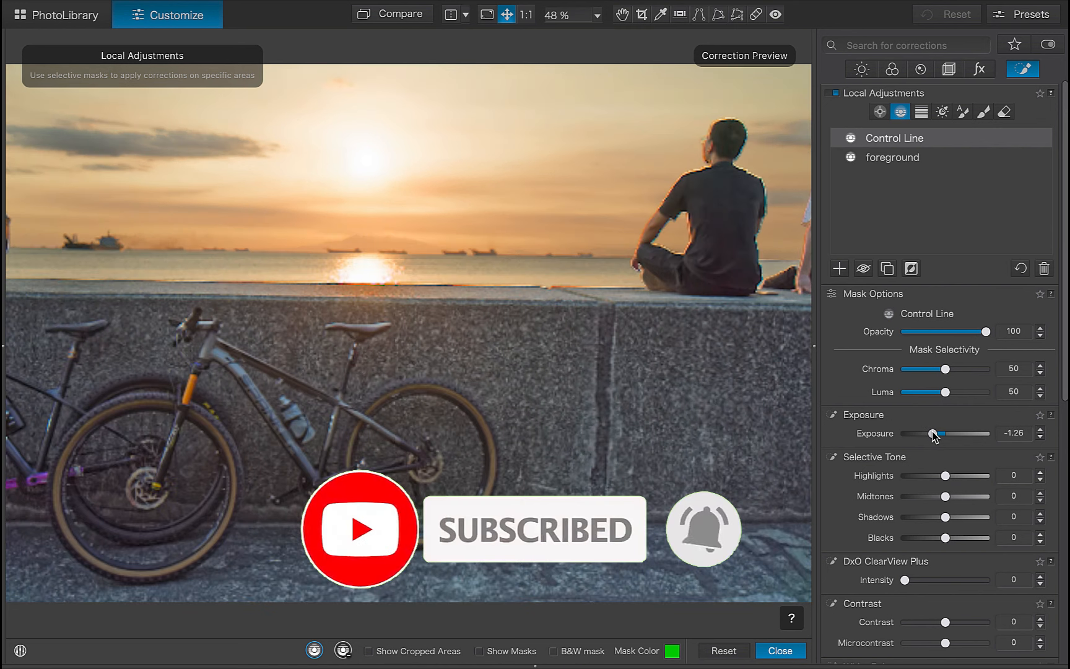